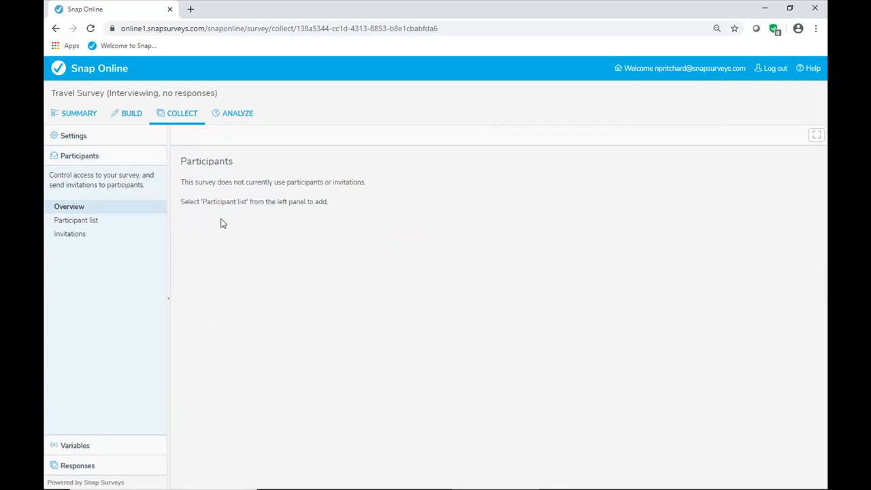
- Start a participant upload for the Travel Survey using the spreadsheet Participants.xlsx
{"action": "left_click", "coordinate": [101, 223]}
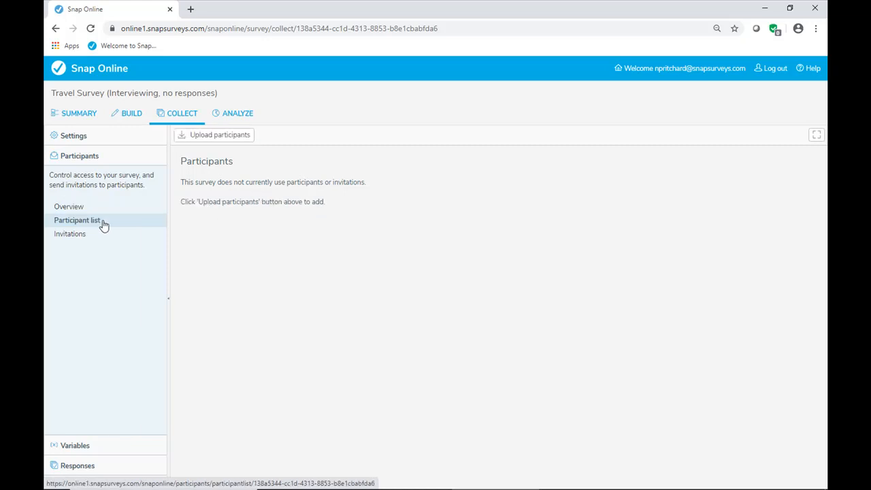
{"action": "left_click", "coordinate": [249, 138]}
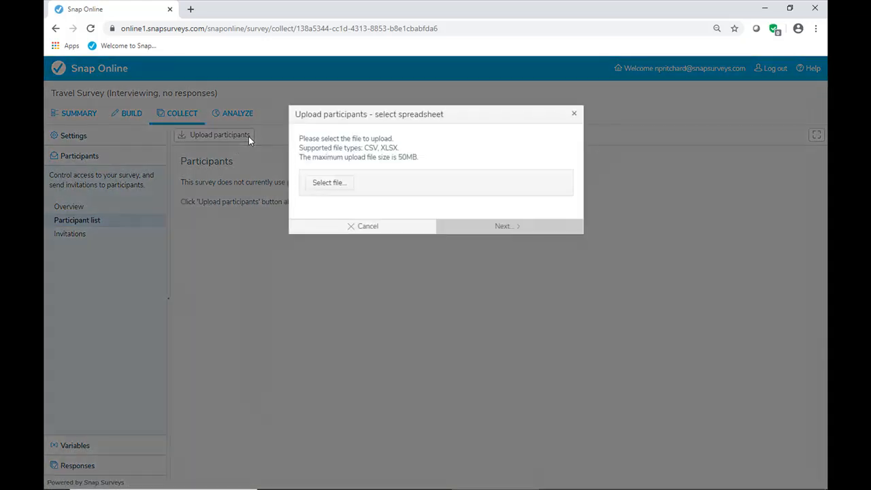
{"action": "left_click", "coordinate": [329, 184]}
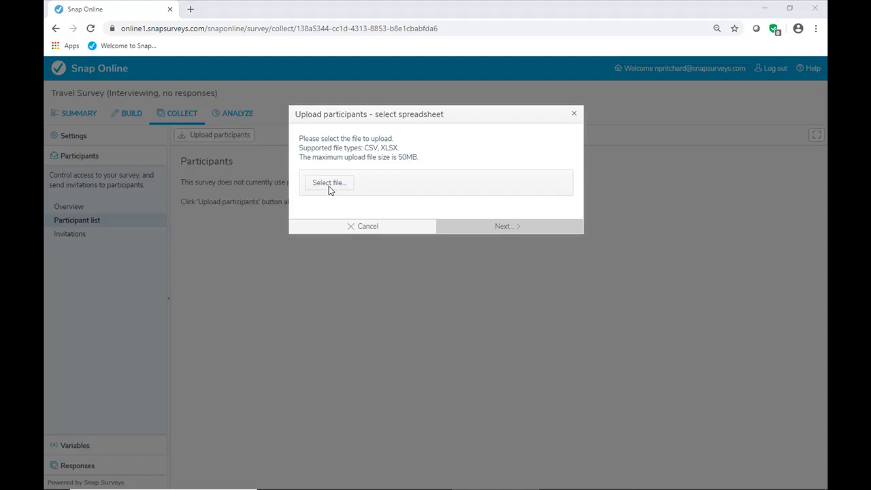
{"action": "double_click", "coordinate": [181, 102]}
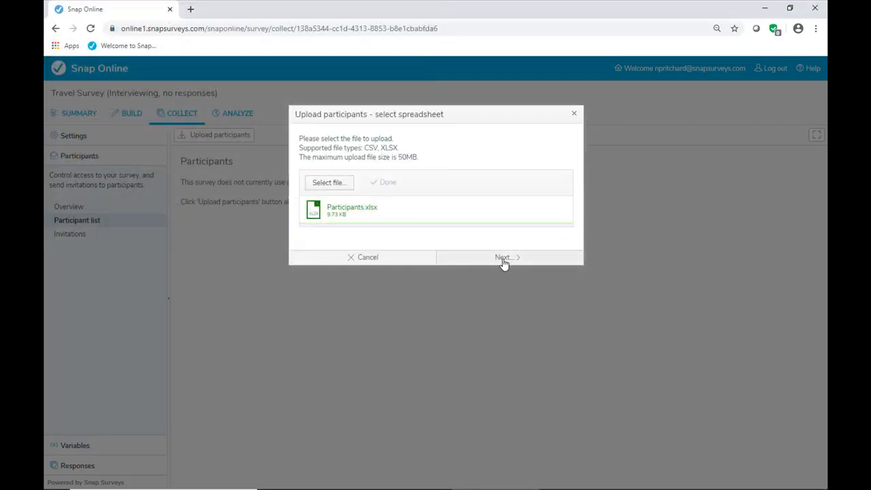
{"action": "left_click", "coordinate": [503, 259]}
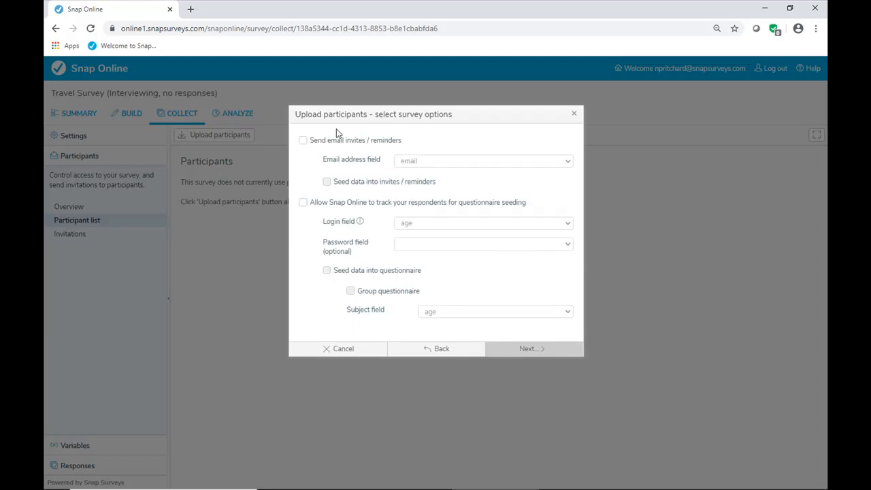
- Enable email invites and reminders with email as the address field, and seed data into the invites and reminders
{"action": "left_click", "coordinate": [303, 141]}
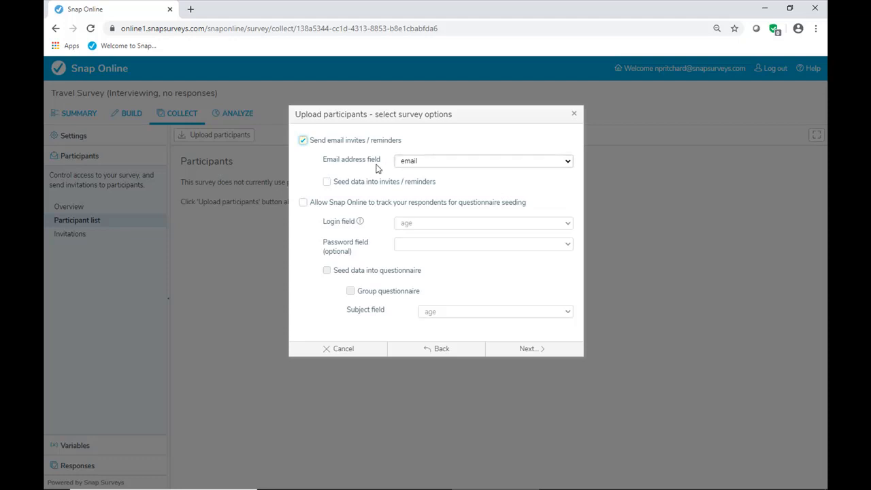
{"action": "left_click", "coordinate": [567, 163]}
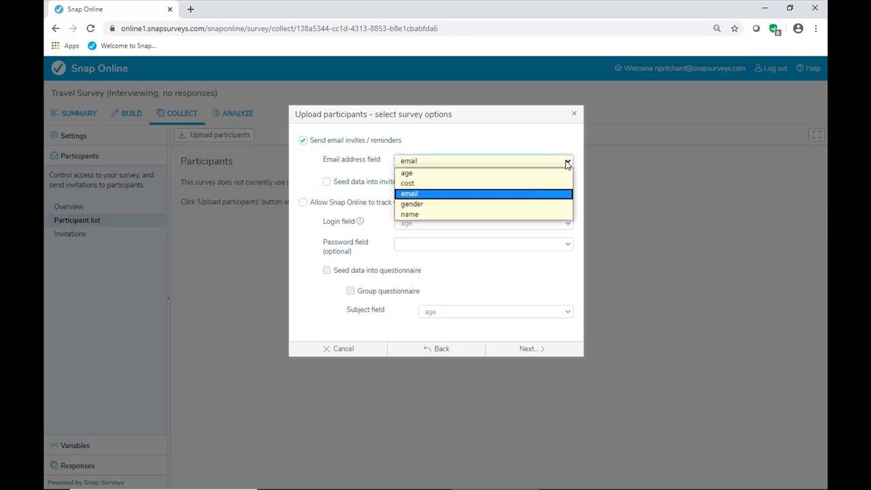
{"action": "left_click", "coordinate": [562, 194]}
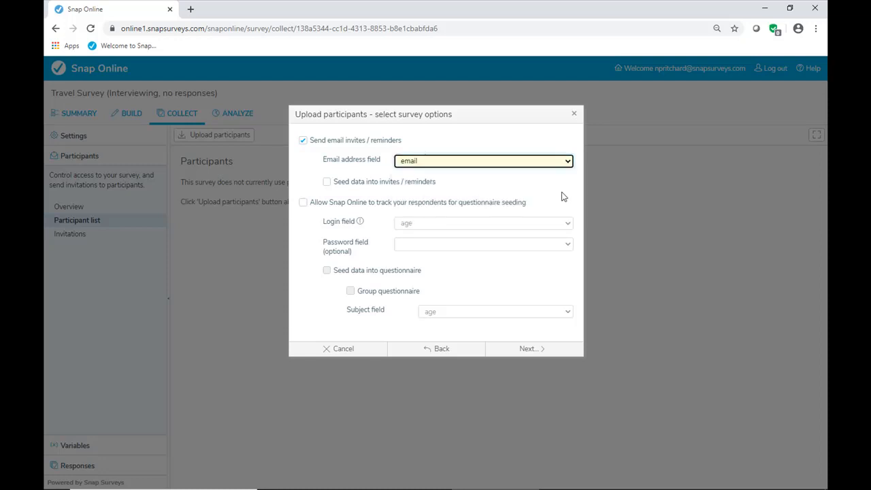
{"action": "left_click", "coordinate": [327, 182]}
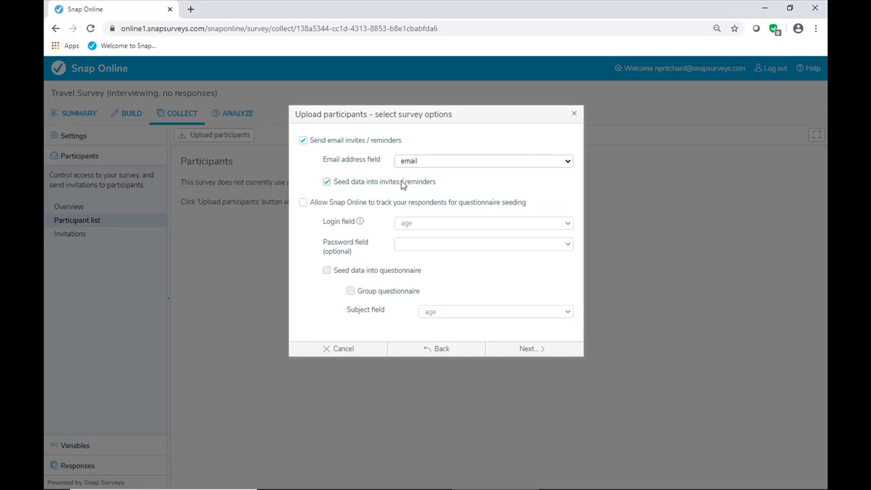
- Allow respondent tracking with email as the login field, seed data into the questionnaire, and accept the survey options
{"action": "left_click", "coordinate": [303, 203]}
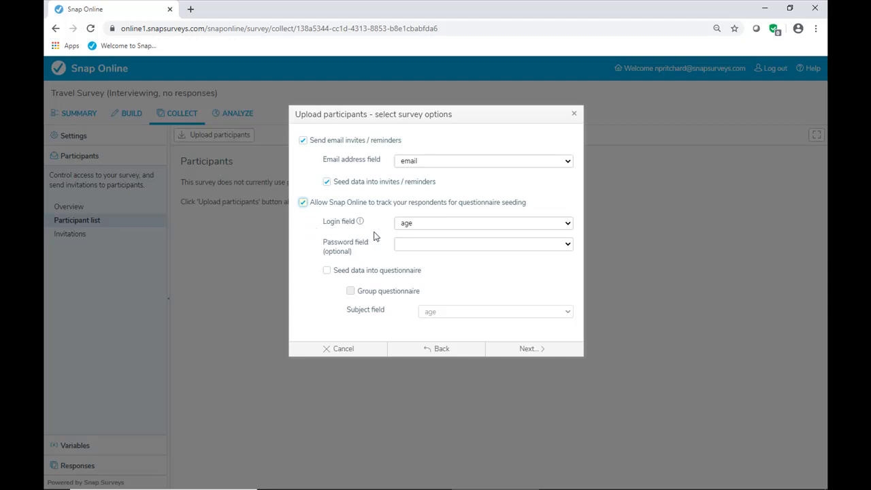
{"action": "left_click", "coordinate": [568, 224]}
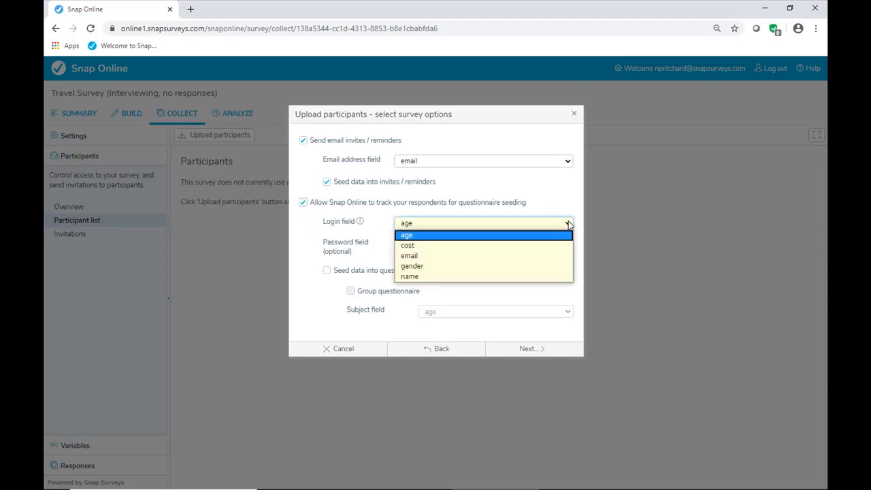
{"action": "left_click", "coordinate": [563, 256]}
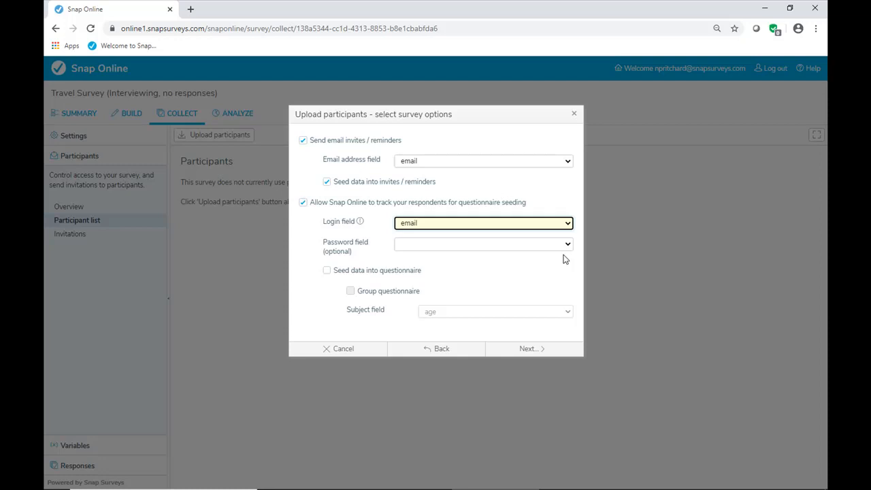
{"action": "left_click", "coordinate": [326, 273]}
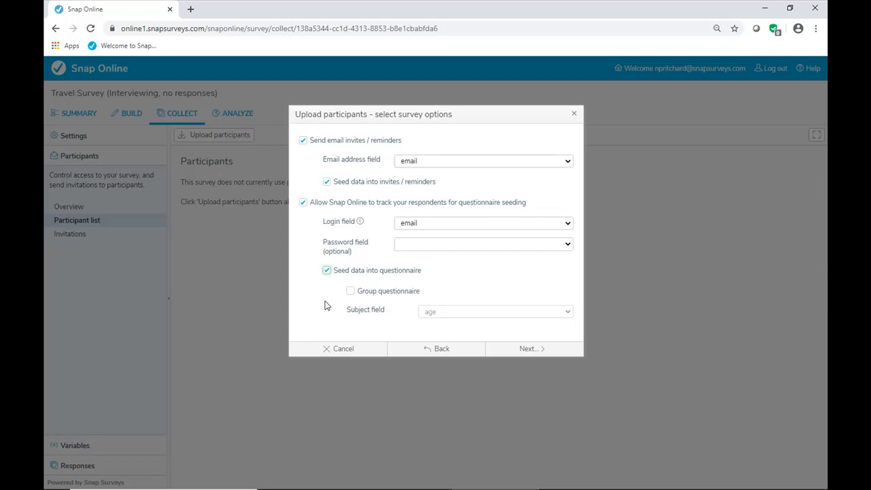
{"action": "left_click", "coordinate": [531, 349]}
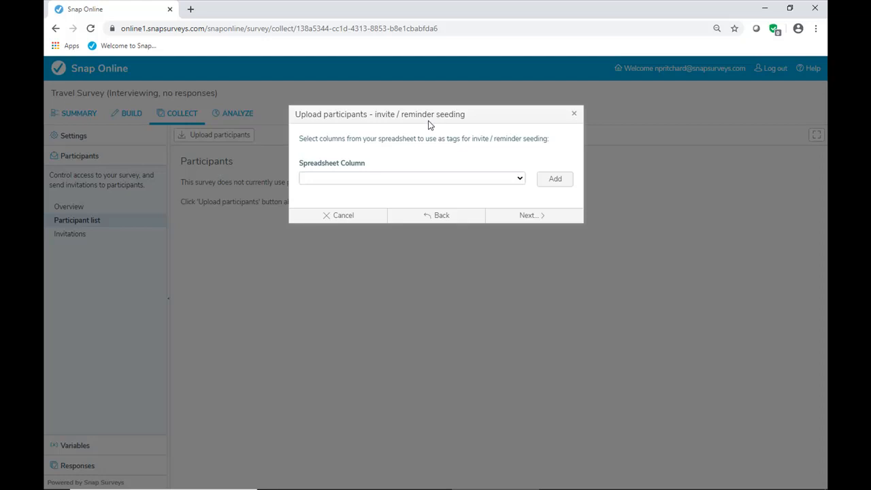
- Add the name spreadsheet column as a tag for invite and reminder seeding, and proceed to questionnaire seeding
{"action": "left_click", "coordinate": [520, 179]}
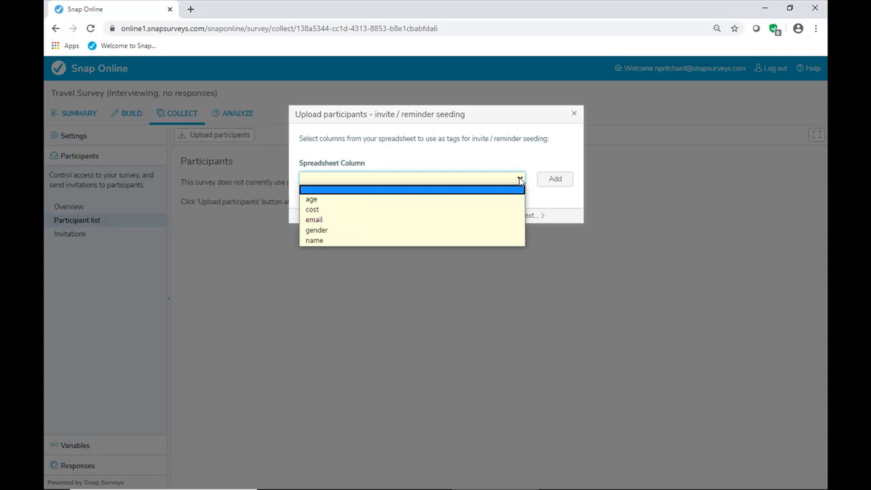
{"action": "left_click", "coordinate": [508, 240]}
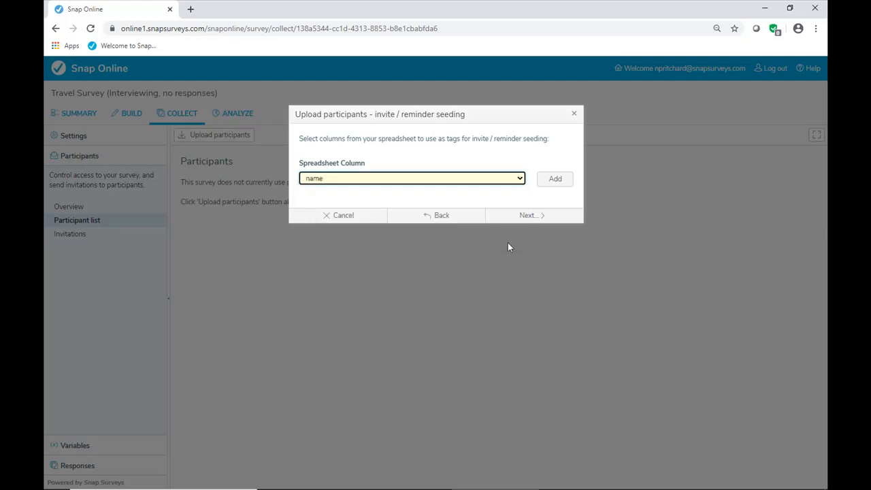
{"action": "left_click", "coordinate": [552, 179]}
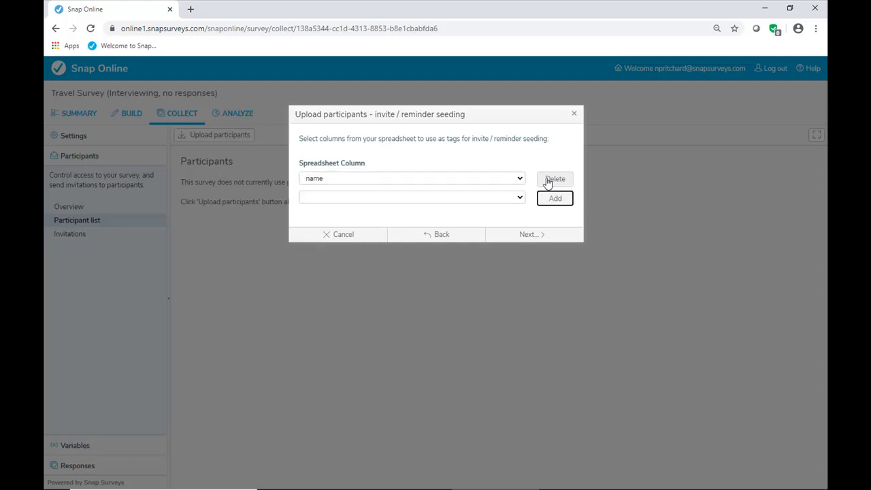
{"action": "left_click", "coordinate": [520, 198]}
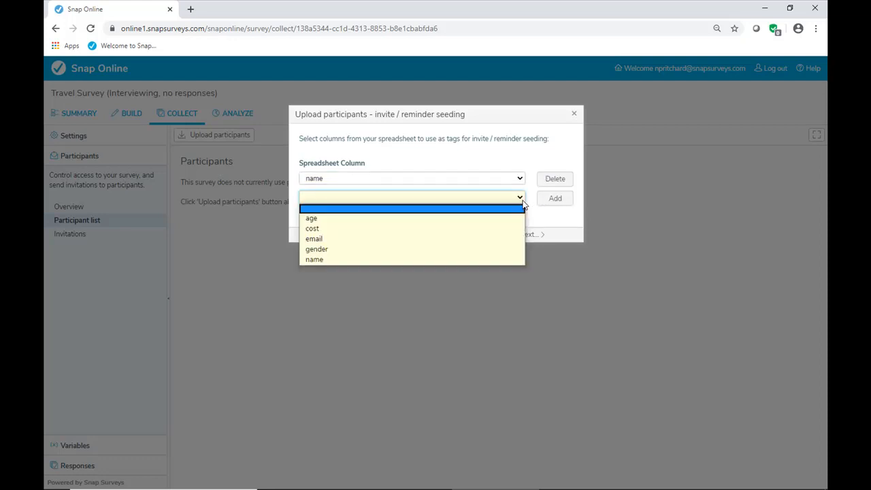
{"action": "left_click", "coordinate": [525, 197]}
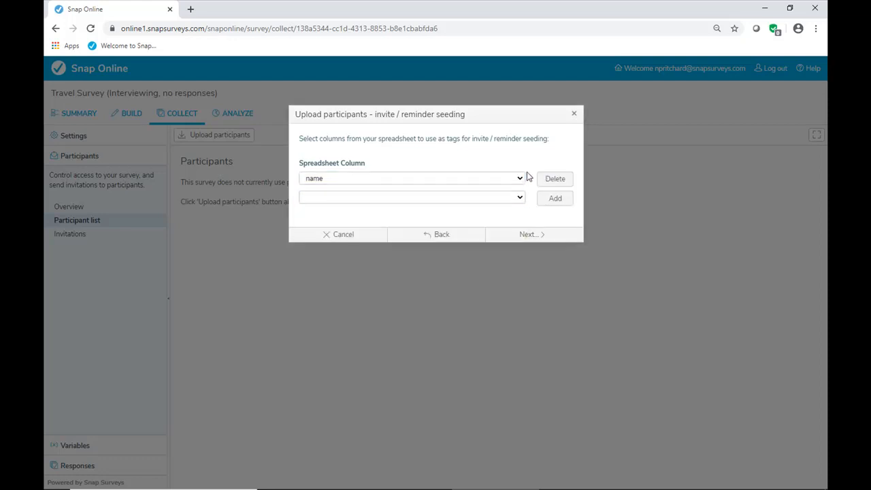
{"action": "left_click", "coordinate": [533, 240]}
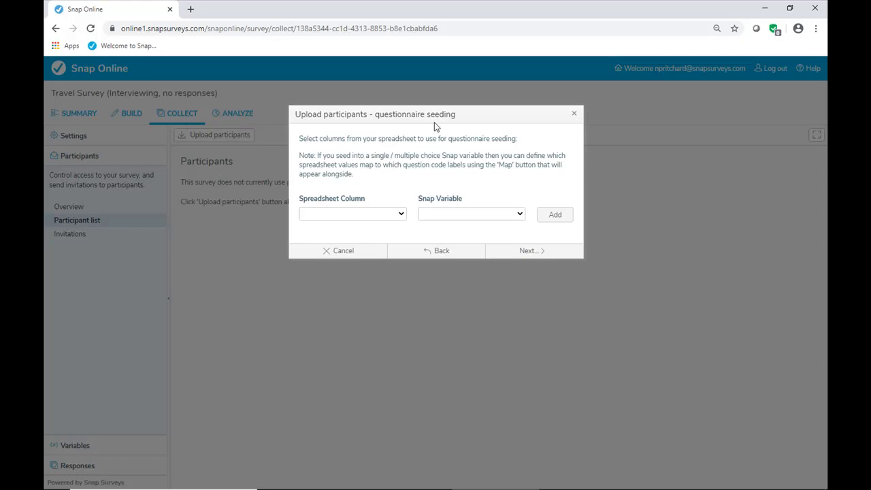
- Add a questionnaire seeding pair linking the gender column to the variable Q5 - Are you male or female
{"action": "left_click", "coordinate": [400, 215]}
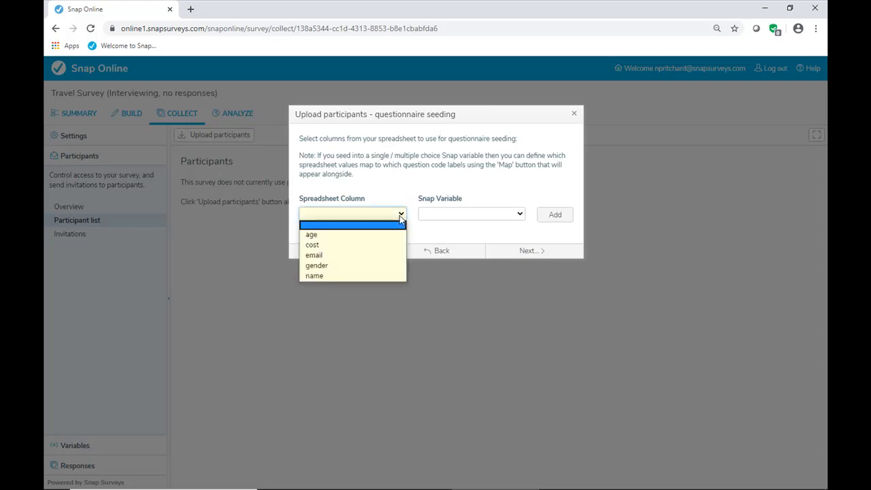
{"action": "left_click", "coordinate": [391, 265]}
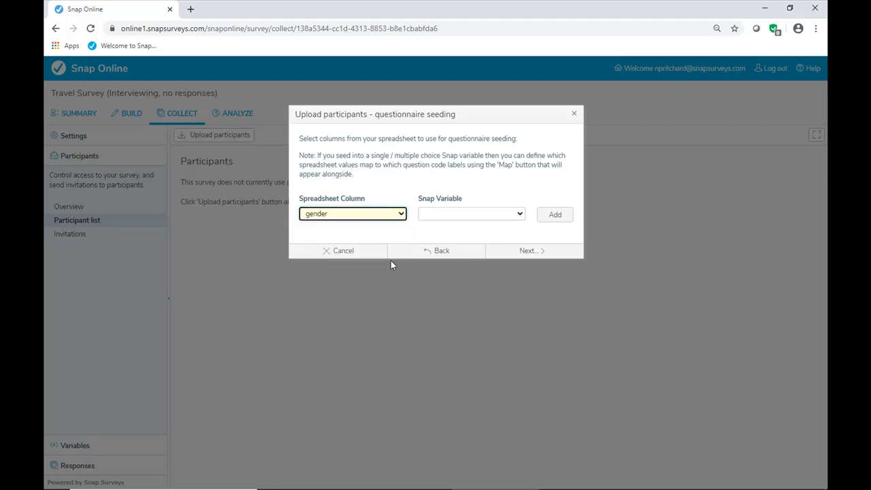
{"action": "left_click", "coordinate": [520, 215]}
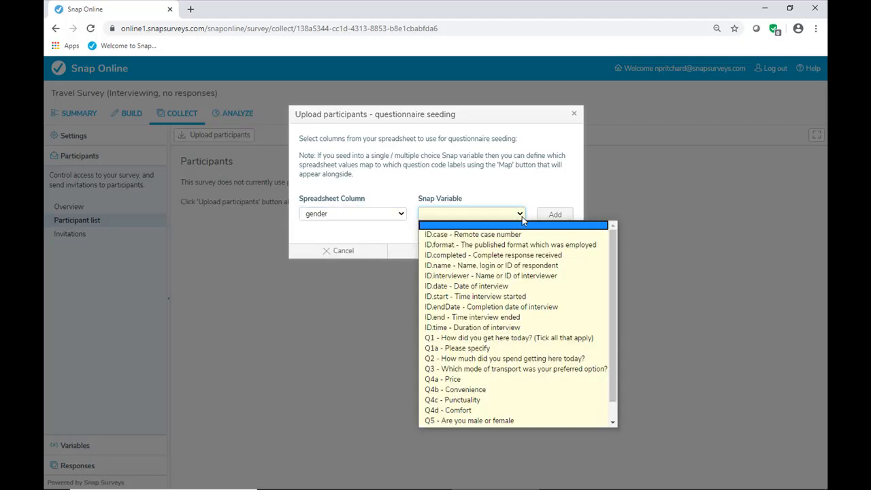
{"action": "left_click", "coordinate": [524, 421]}
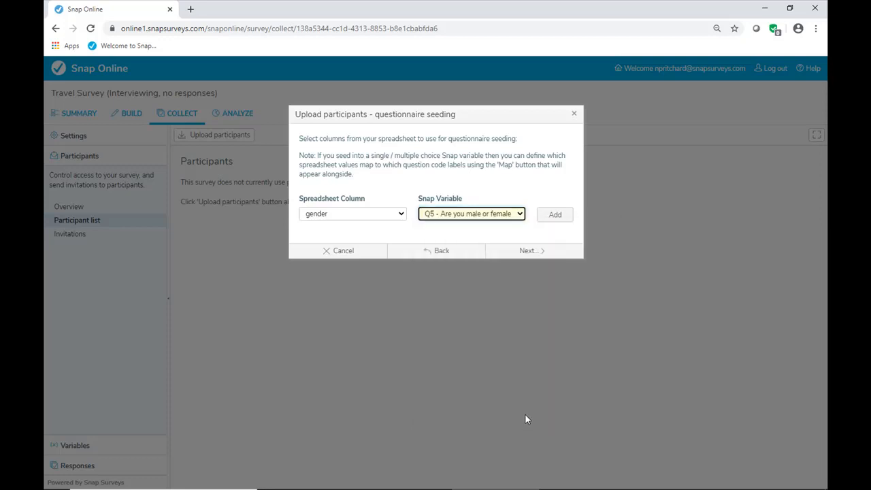
{"action": "left_click", "coordinate": [553, 215]}
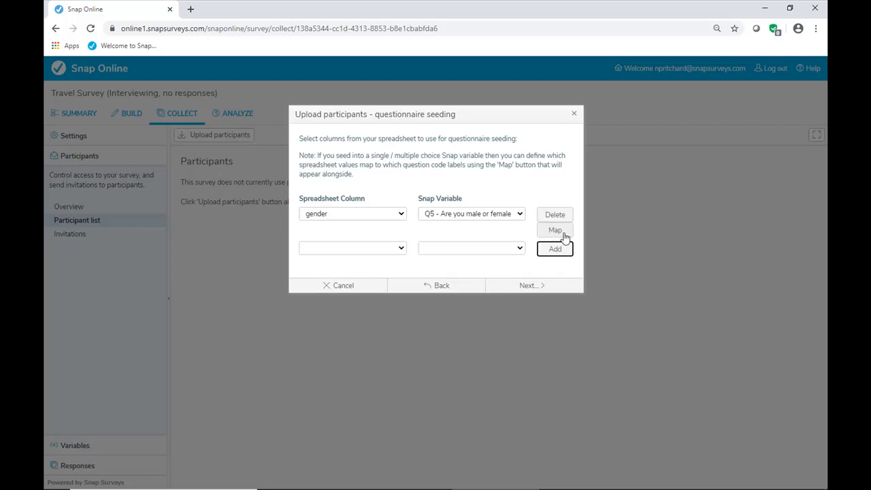
- In the gender column's value mapping, assign female to the Female code label and accept the mapping
{"action": "left_click", "coordinate": [555, 231]}
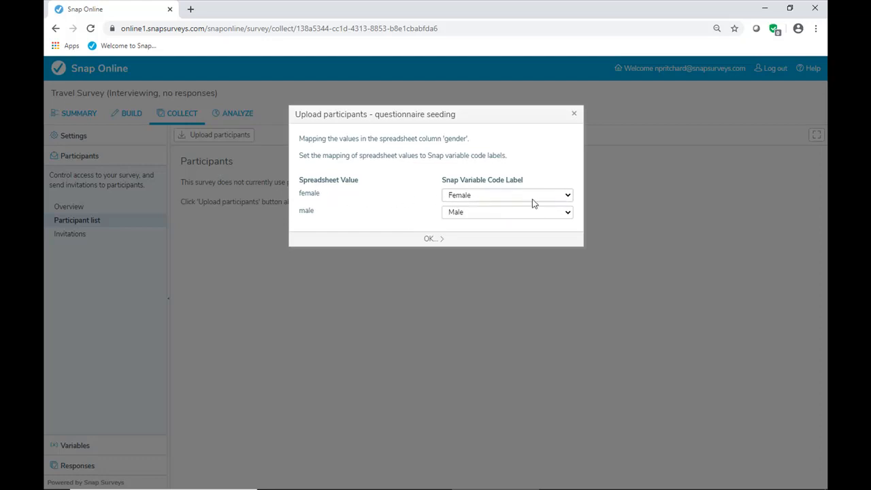
{"action": "left_click", "coordinate": [567, 196]}
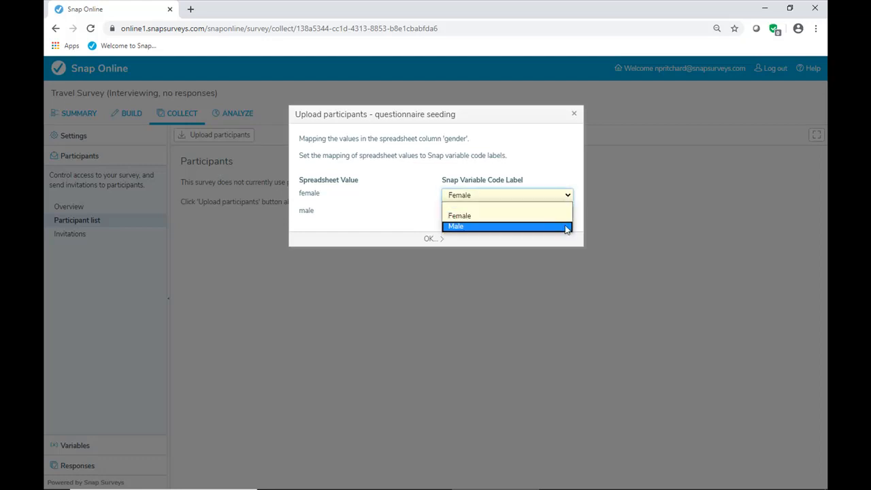
{"action": "left_click", "coordinate": [565, 216]}
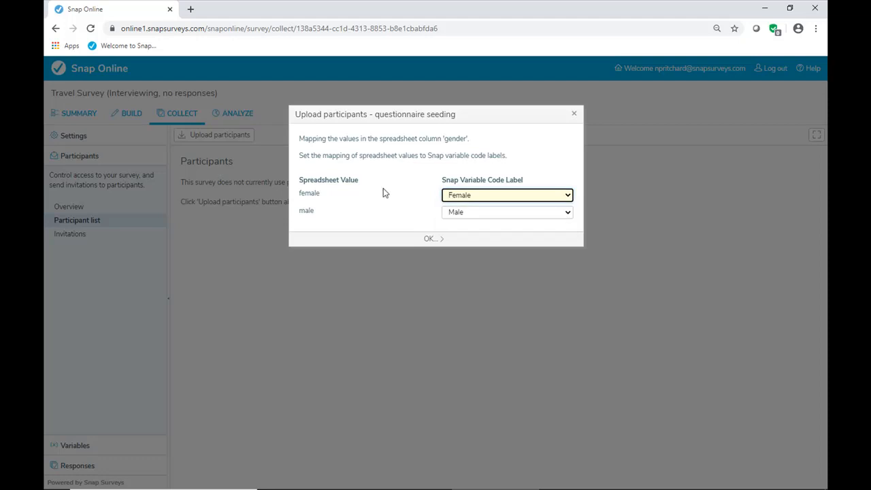
{"action": "left_click", "coordinate": [433, 239]}
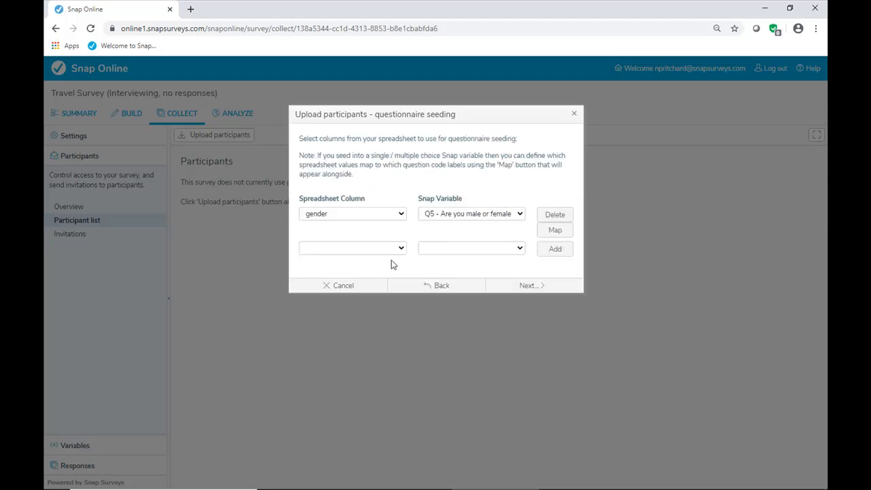
- Add a questionnaire seeding pair linking the age column to the variable Q6 - What age band do you belong to?
{"action": "left_click", "coordinate": [401, 249]}
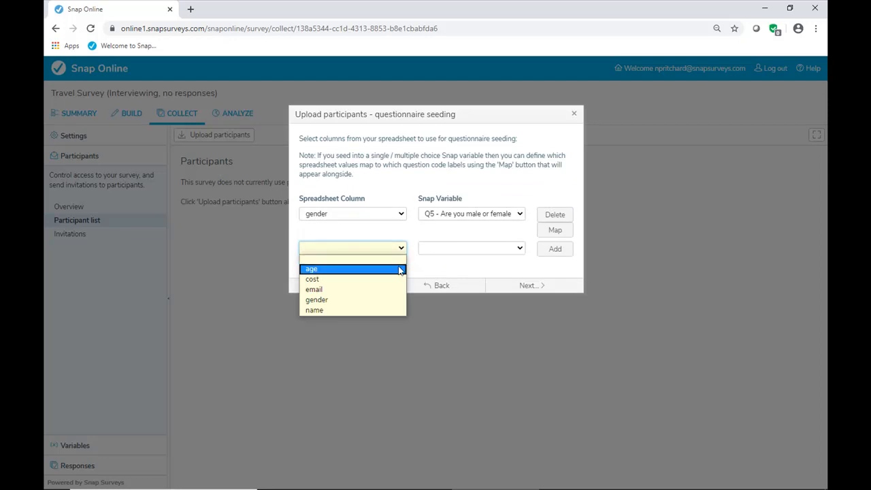
{"action": "left_click", "coordinate": [400, 270]}
{"action": "left_click", "coordinate": [520, 249]}
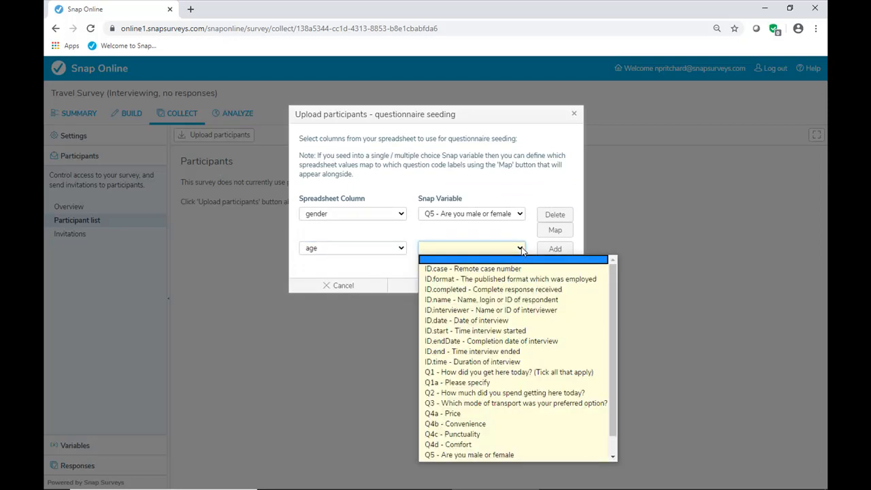
{"action": "scroll", "coordinate": [524, 403], "scroll_direction": "down", "scroll_amount": 1}
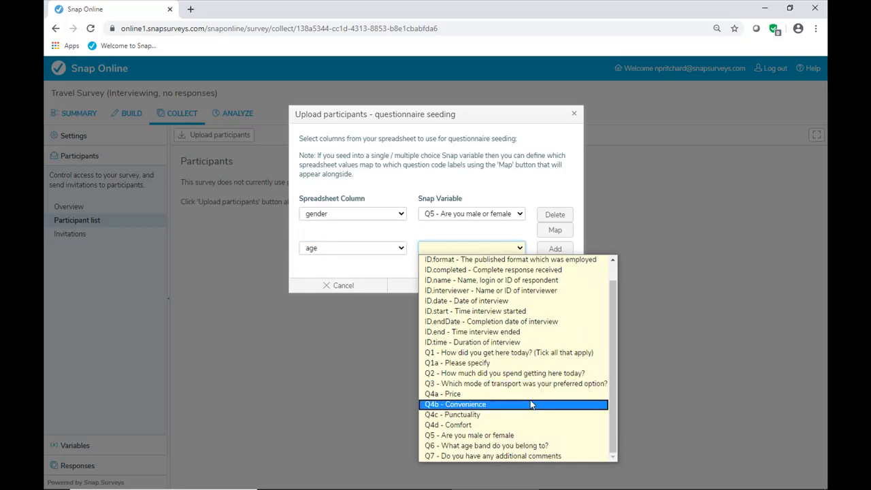
{"action": "left_click", "coordinate": [521, 445]}
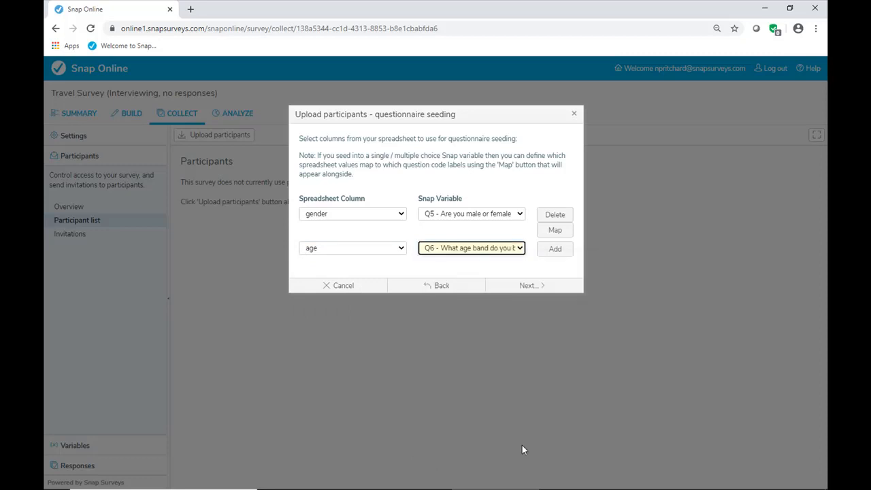
{"action": "left_click", "coordinate": [555, 250]}
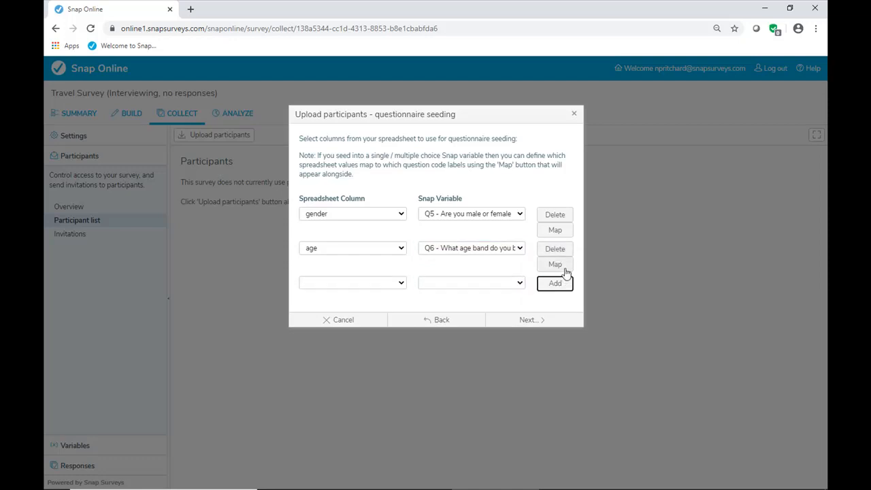
- Map the age column's values 1 to 18 - 24, 2 to 25 - 39 and 5 to 60 plus, and accept the mapping
{"action": "left_click", "coordinate": [563, 266]}
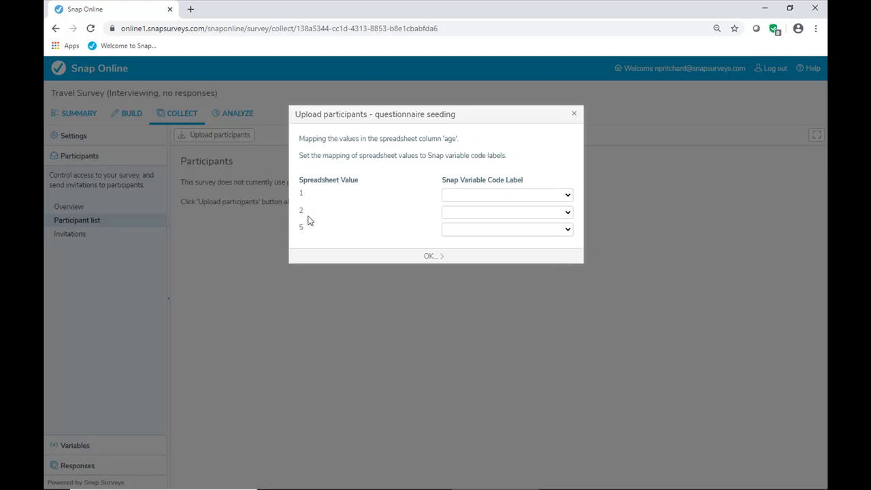
{"action": "left_click", "coordinate": [497, 196]}
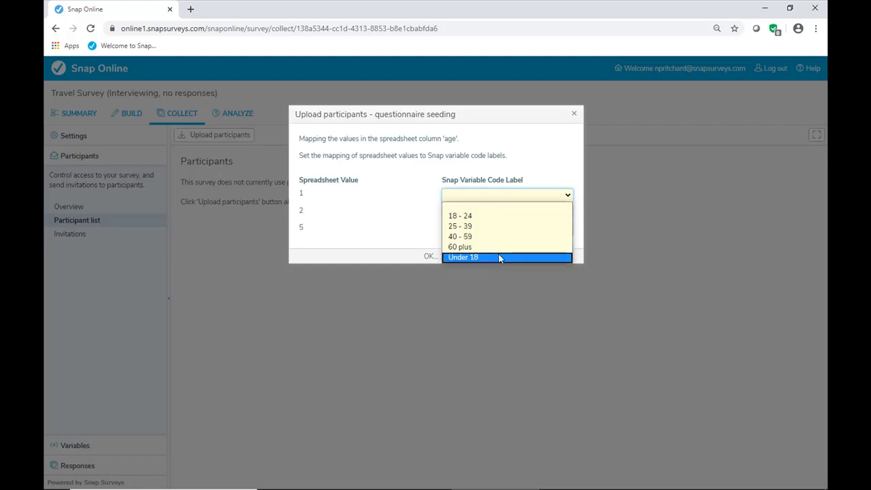
{"action": "left_click", "coordinate": [497, 216]}
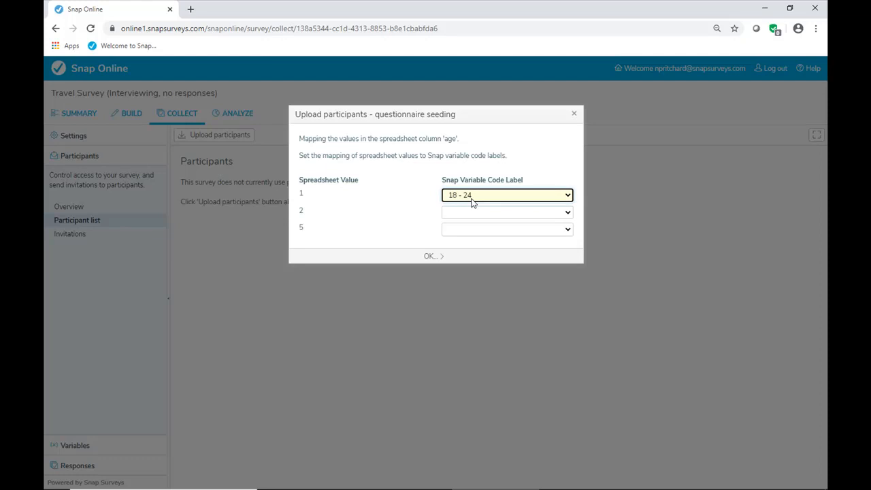
{"action": "left_click", "coordinate": [473, 215]}
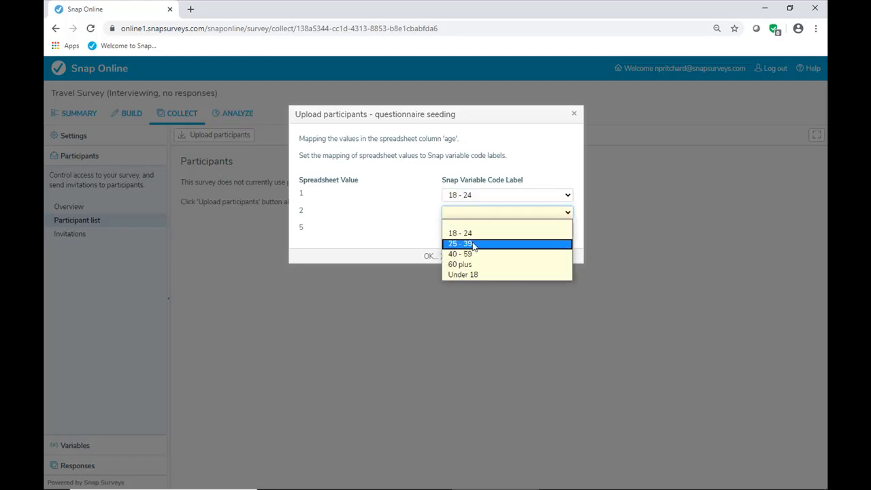
{"action": "left_click", "coordinate": [473, 243]}
{"action": "left_click", "coordinate": [465, 230]}
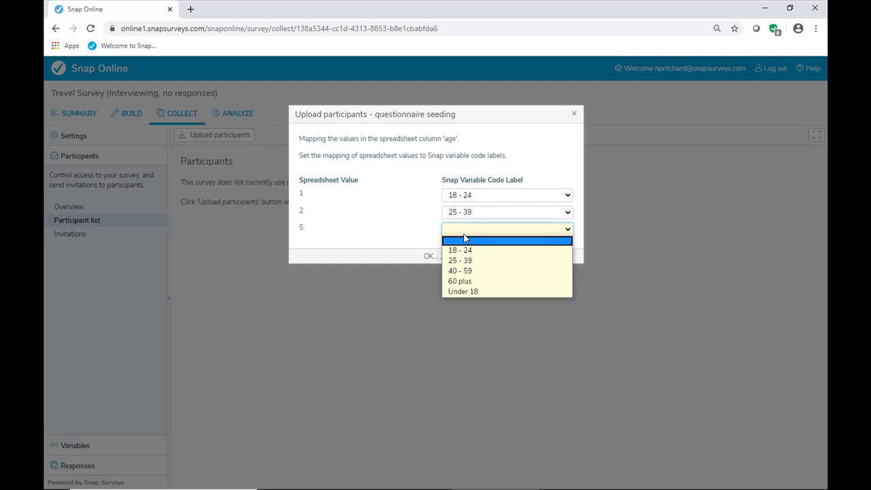
{"action": "left_click", "coordinate": [464, 284]}
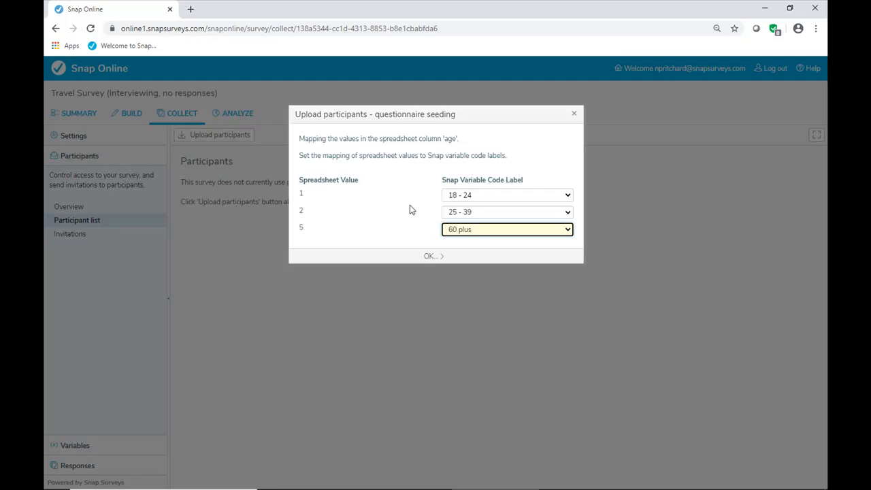
{"action": "left_click", "coordinate": [429, 256]}
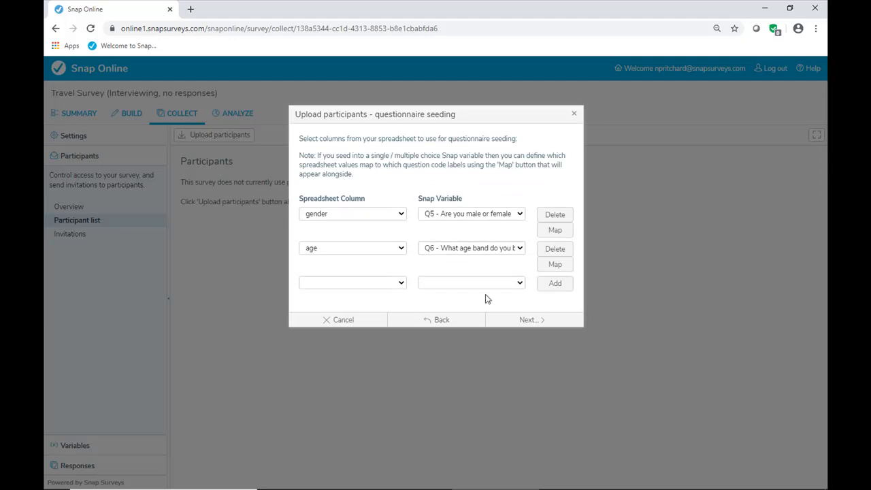
- Complete questionnaire seeding, upload the participants from Participants.xlsx, and finish the upload
{"action": "left_click", "coordinate": [529, 319]}
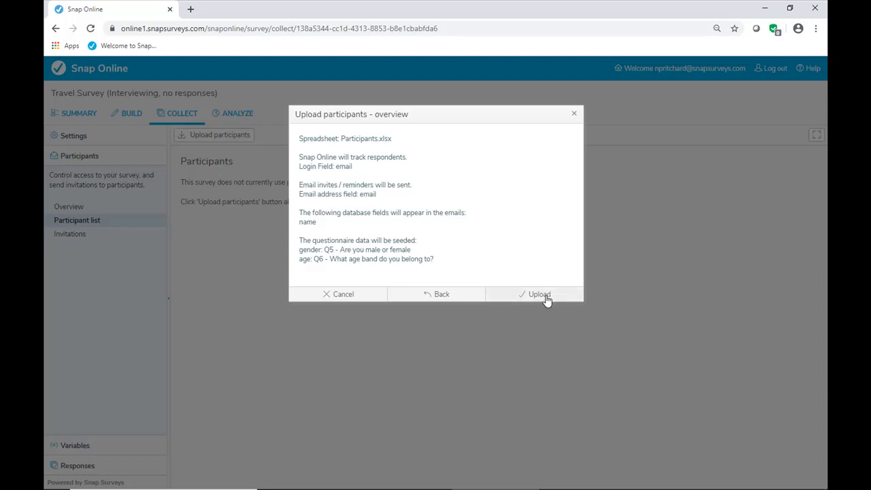
{"action": "left_click", "coordinate": [539, 294]}
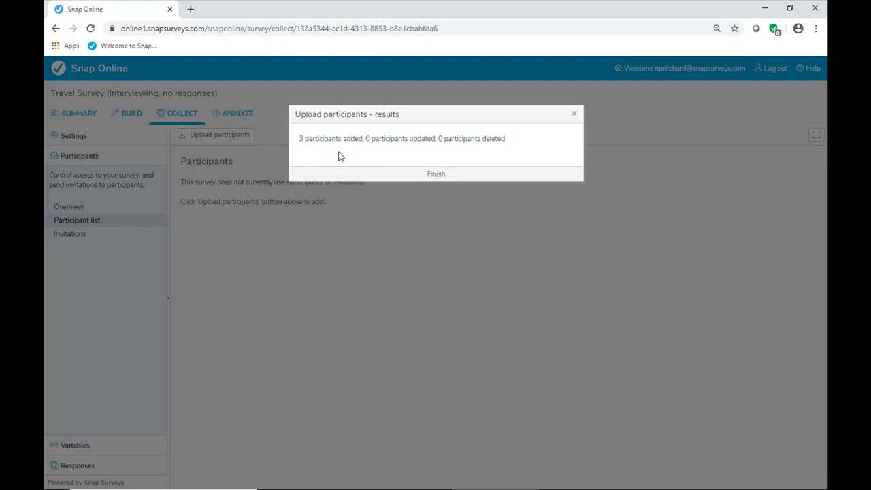
{"action": "left_click", "coordinate": [423, 174]}
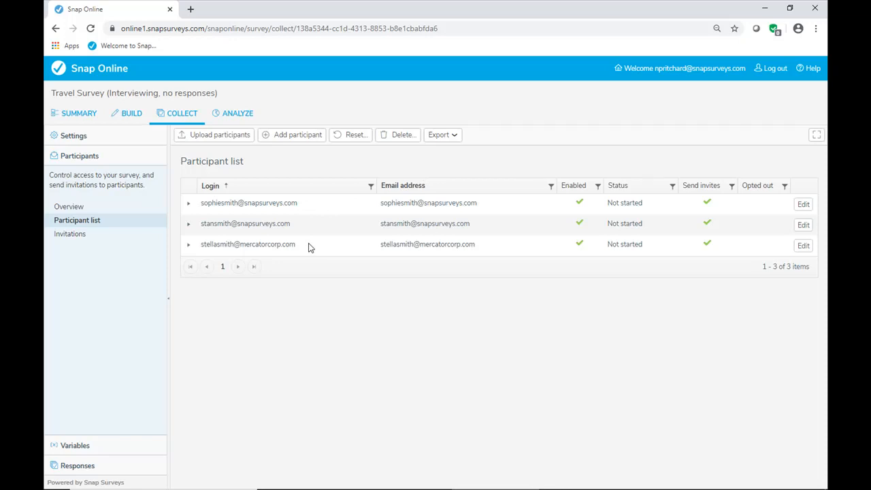
- Check the third participant's name, Q5 and Q6 seeding and Enabled status in their record, and save it
{"action": "left_click", "coordinate": [803, 246]}
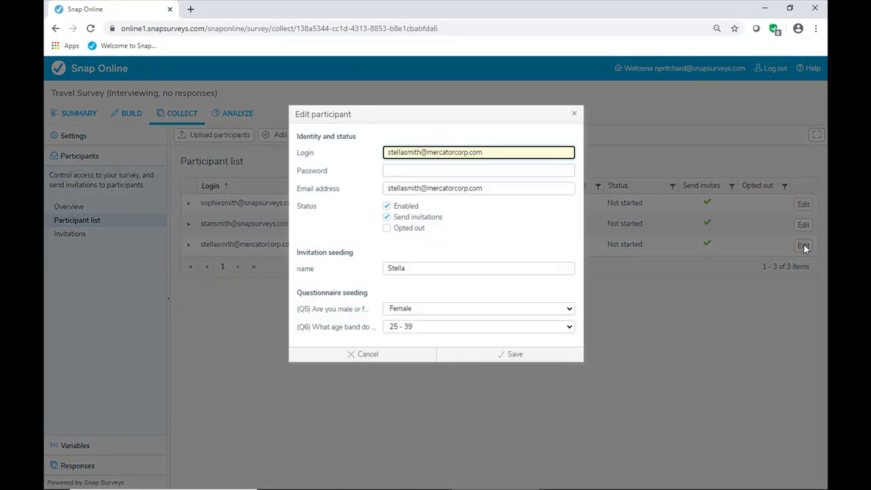
{"action": "left_click", "coordinate": [418, 266]}
{"action": "left_click", "coordinate": [422, 309]}
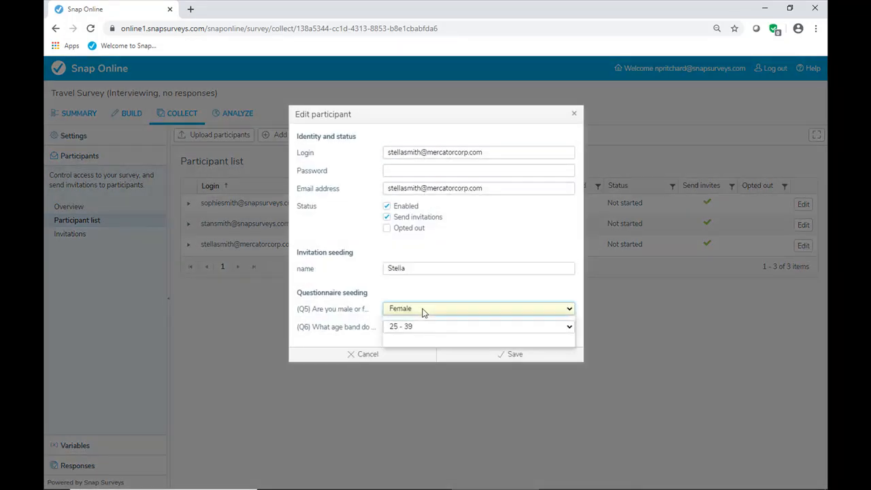
{"action": "left_click", "coordinate": [421, 310]}
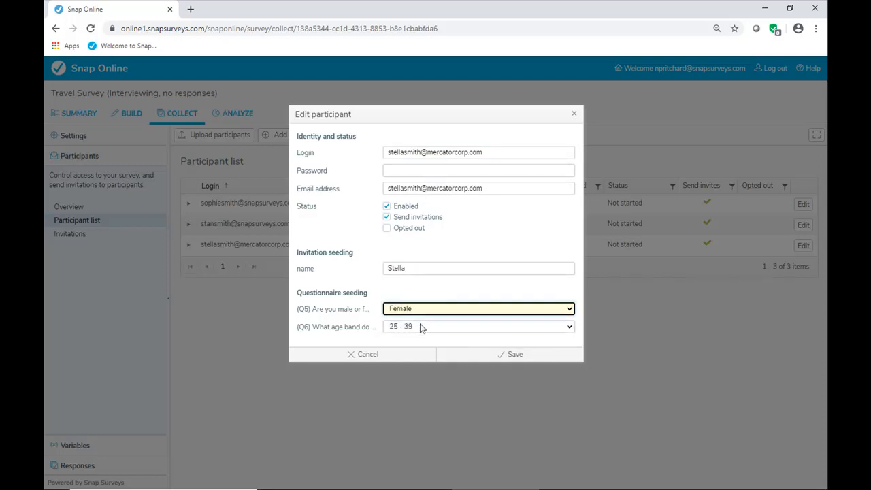
{"action": "left_click", "coordinate": [386, 206]}
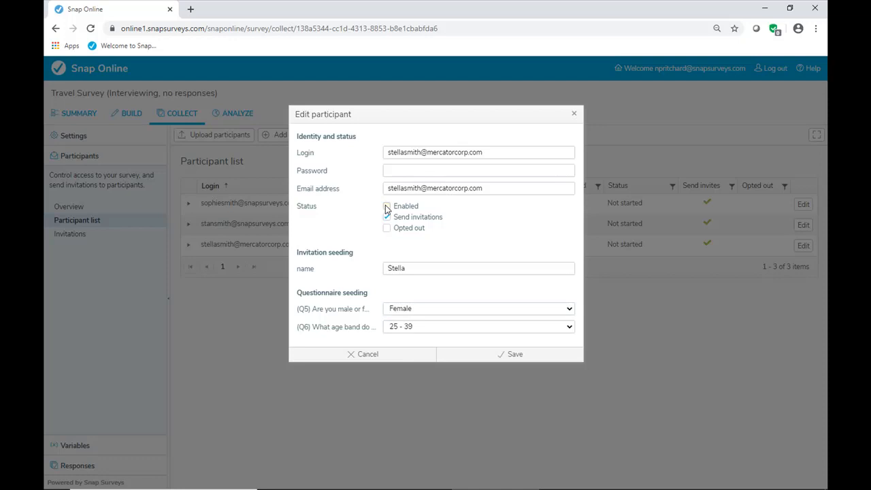
{"action": "left_click", "coordinate": [386, 207]}
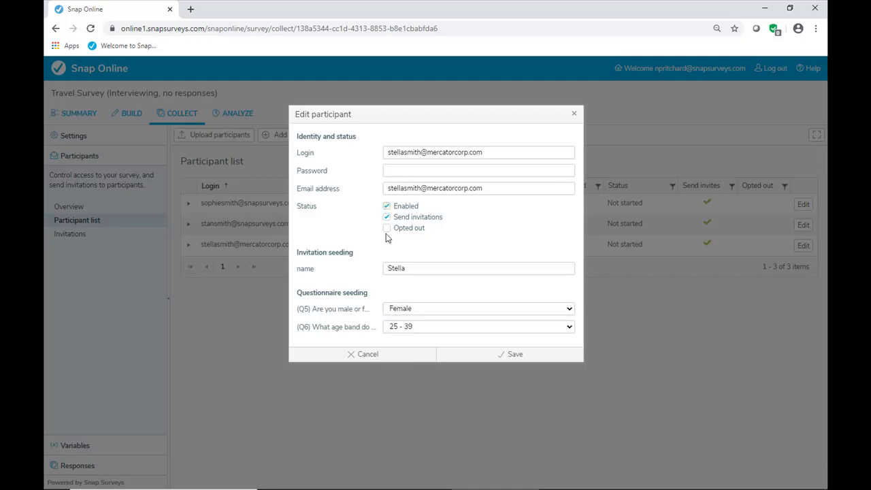
{"action": "left_click", "coordinate": [514, 354]}
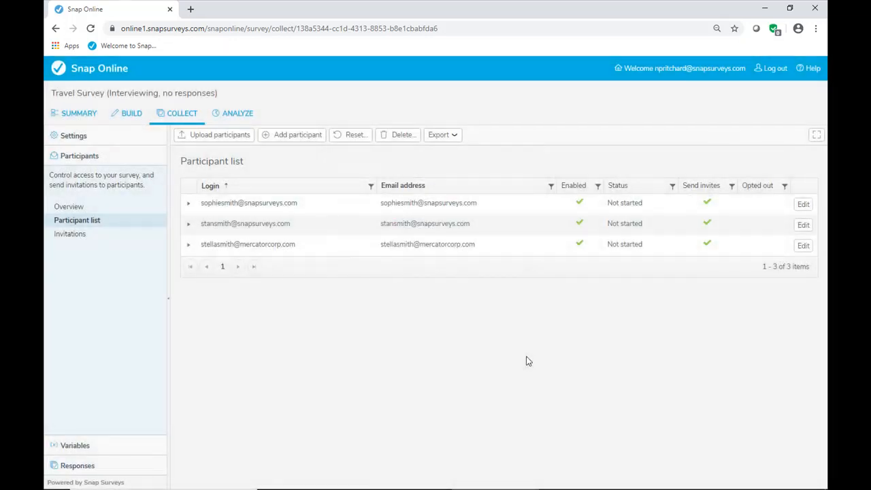
- Expand the first participant's details and start a preview of their questionnaire
{"action": "left_click", "coordinate": [188, 206]}
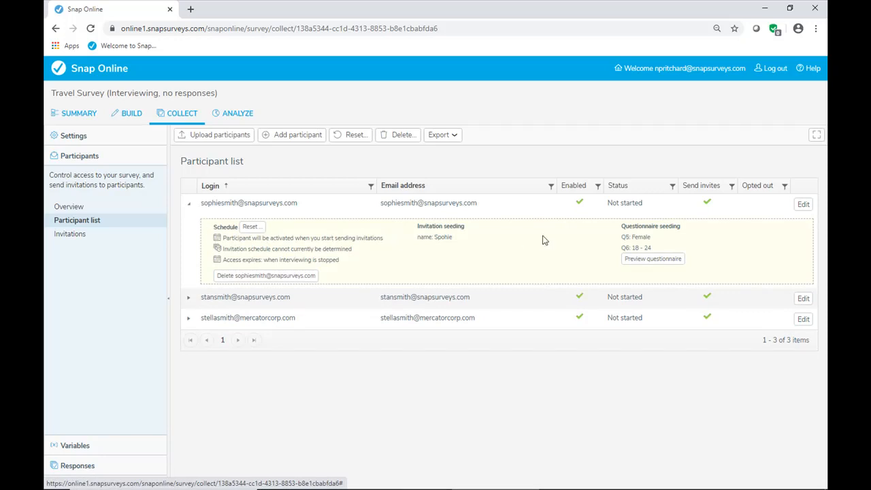
{"action": "left_click", "coordinate": [653, 259]}
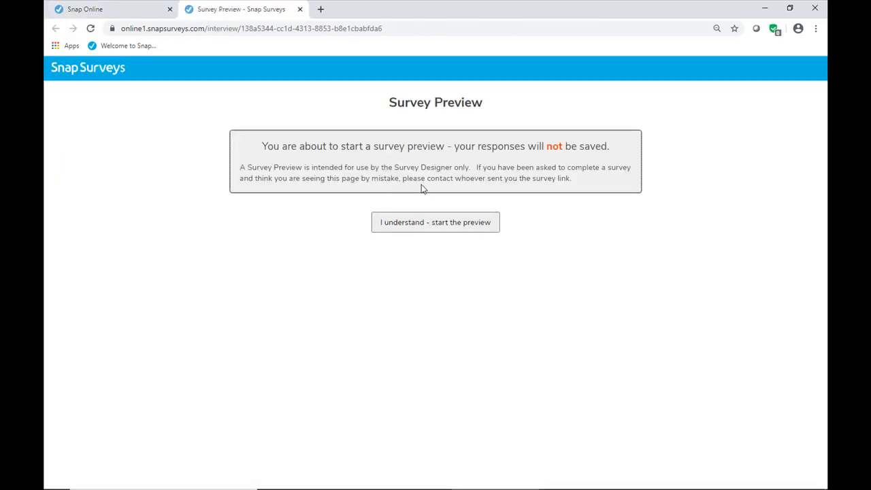
{"action": "left_click", "coordinate": [429, 229]}
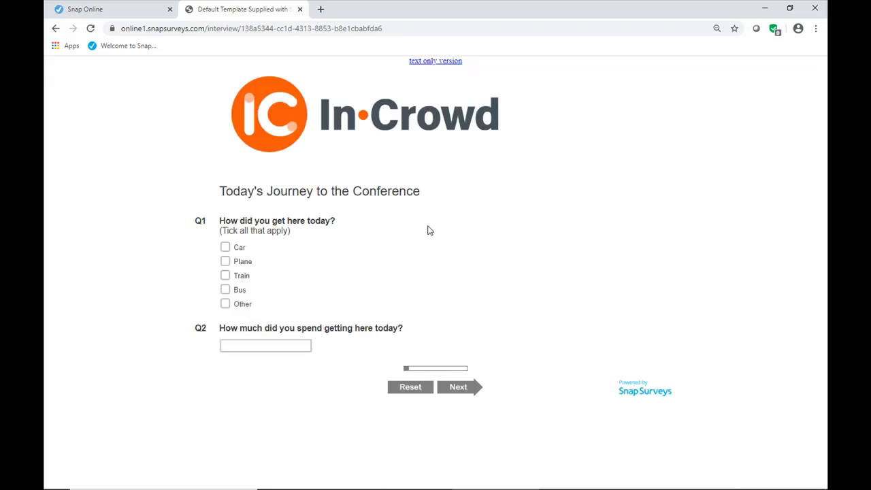
- Answer Q1 with Plane and Bus, check the seeded Q5 and Q6 answers on the following page, and close the preview
{"action": "left_click", "coordinate": [225, 261]}
{"action": "left_click", "coordinate": [225, 292]}
{"action": "left_click", "coordinate": [459, 389]}
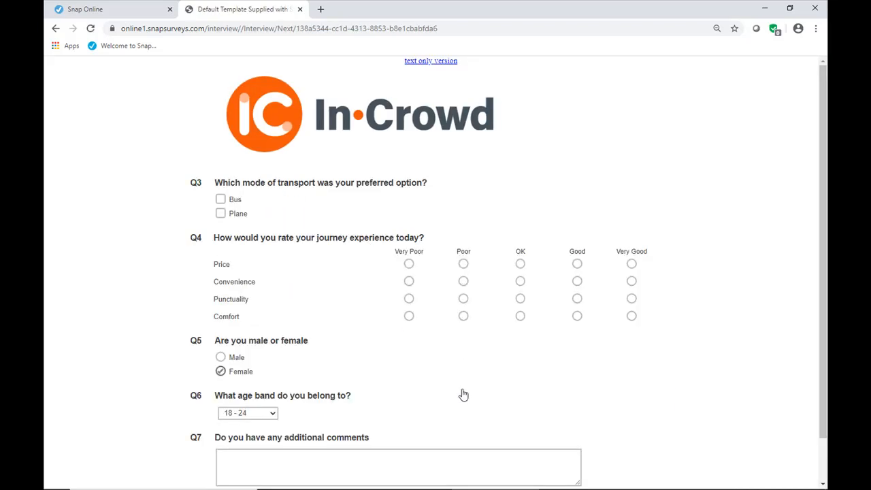
{"action": "scroll", "coordinate": [463, 395], "scroll_direction": "down", "scroll_amount": 1}
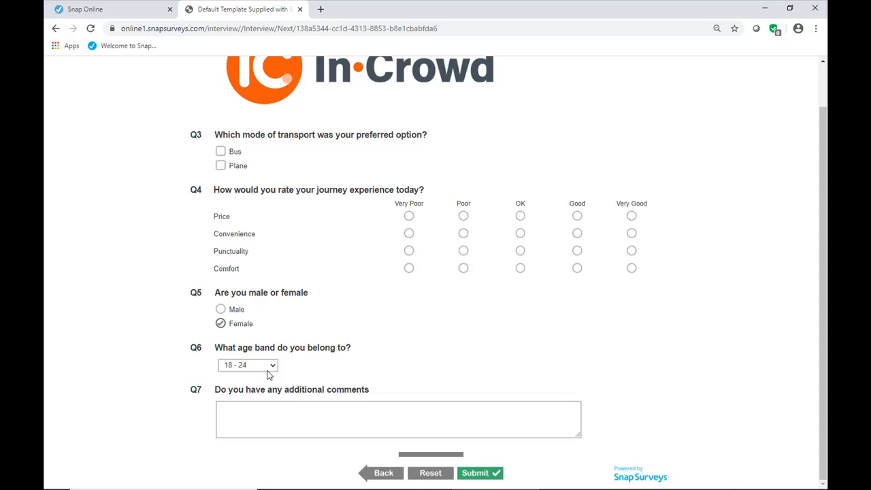
{"action": "left_click", "coordinate": [300, 9]}
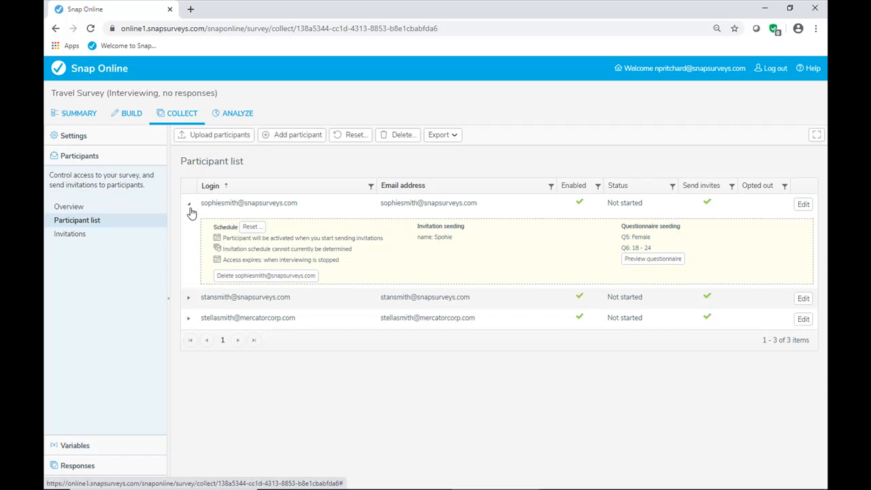
- Check the second participant's schedule and seeding details, and collapse the expanded participant details
{"action": "left_click", "coordinate": [189, 299]}
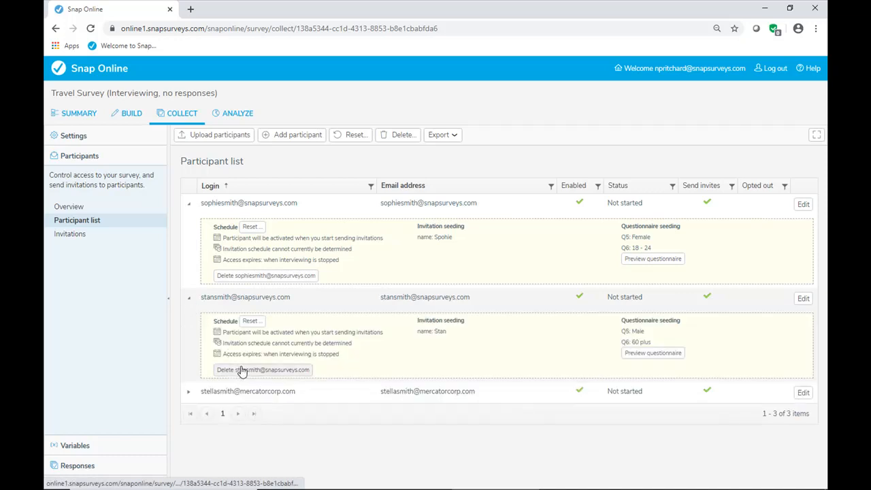
{"action": "left_click", "coordinate": [189, 299]}
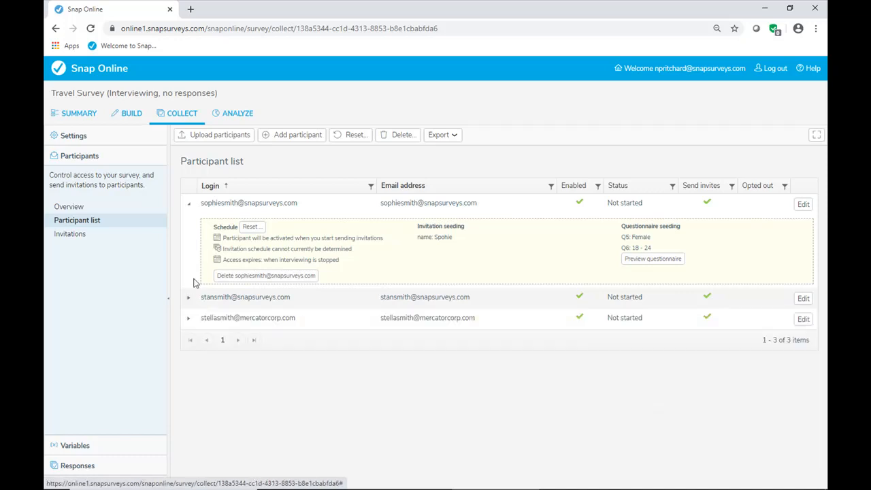
{"action": "left_click", "coordinate": [190, 206]}
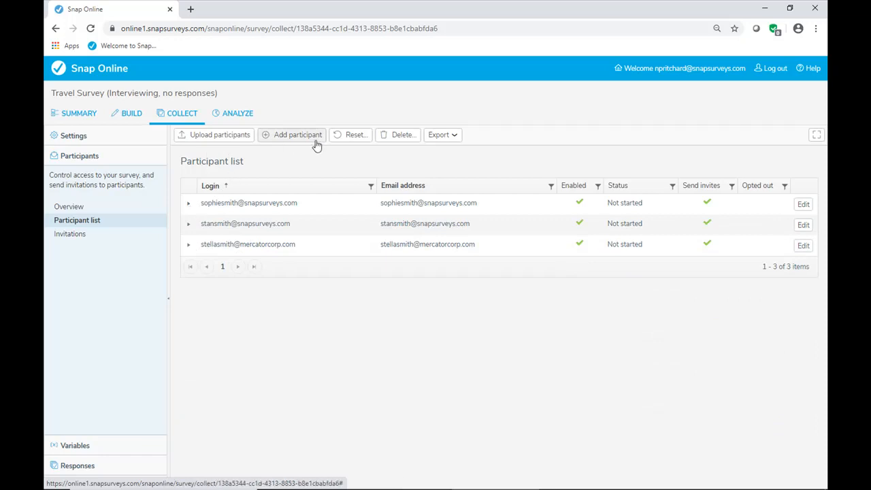
- Examine the export formats and the criteria for deleting participants, including invitation and completion status, and cancel the deletion
{"action": "left_click", "coordinate": [448, 135]}
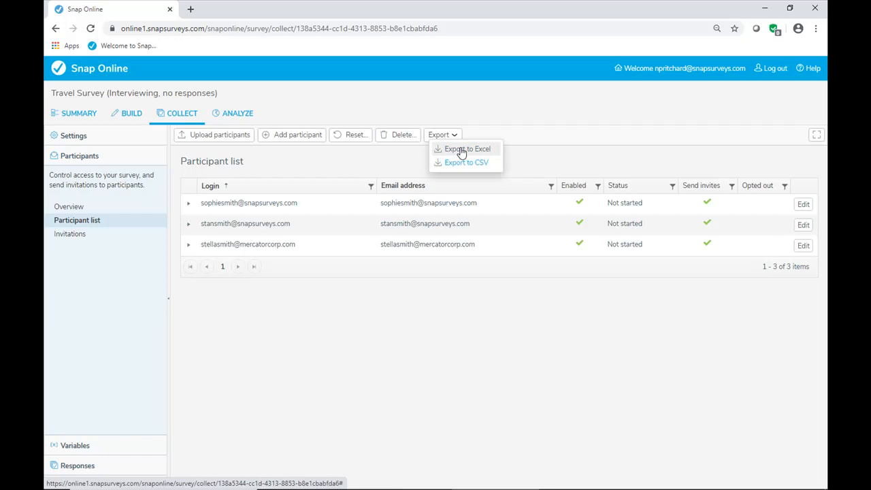
{"action": "left_click", "coordinate": [401, 136]}
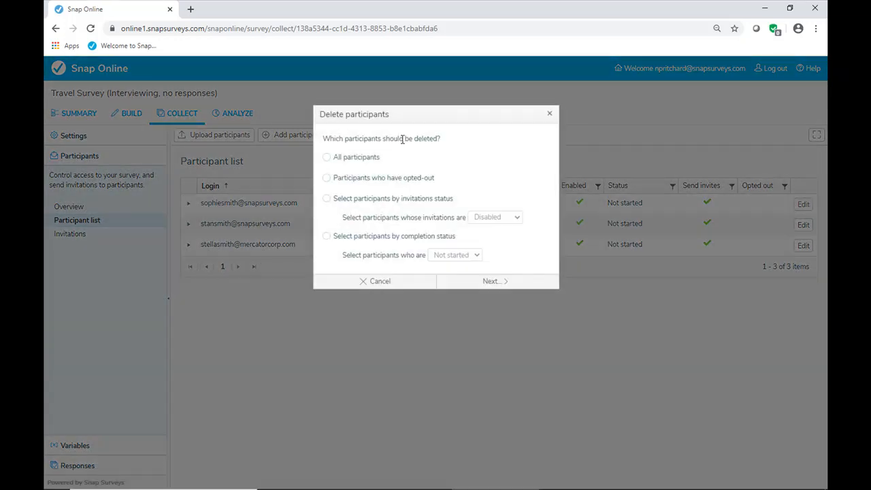
{"action": "left_click", "coordinate": [327, 157]}
{"action": "left_click", "coordinate": [327, 178]}
{"action": "left_click", "coordinate": [328, 198]}
{"action": "left_click", "coordinate": [507, 218]}
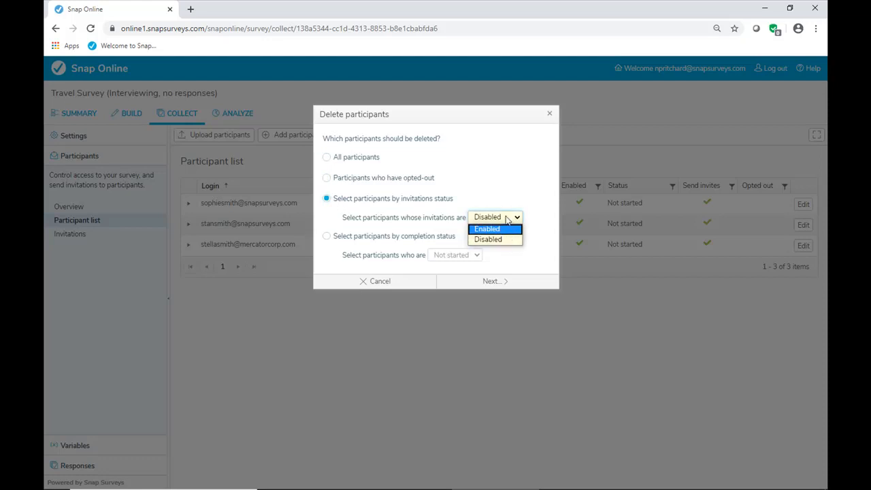
{"action": "left_click", "coordinate": [508, 202]}
{"action": "left_click", "coordinate": [327, 235]}
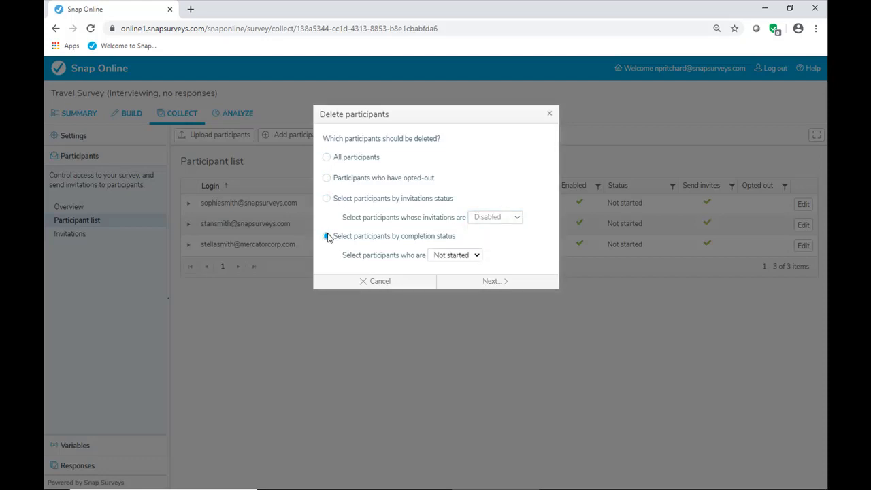
{"action": "left_click", "coordinate": [444, 255]}
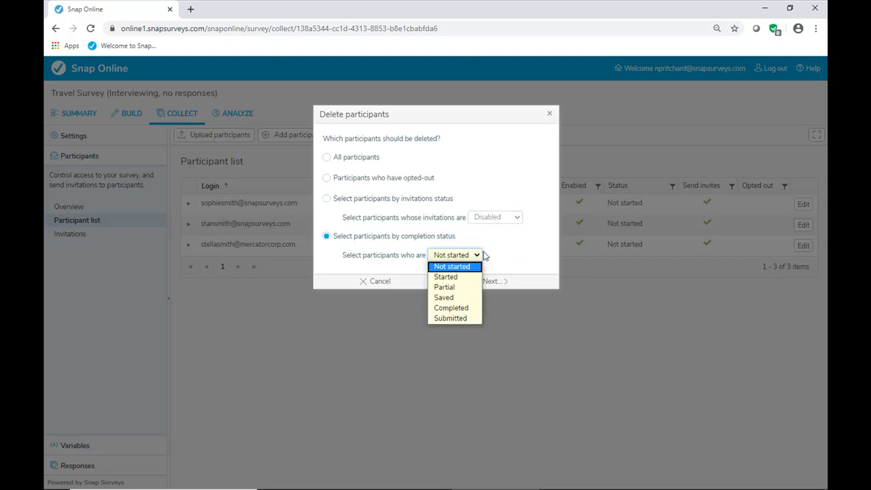
{"action": "left_click", "coordinate": [517, 246]}
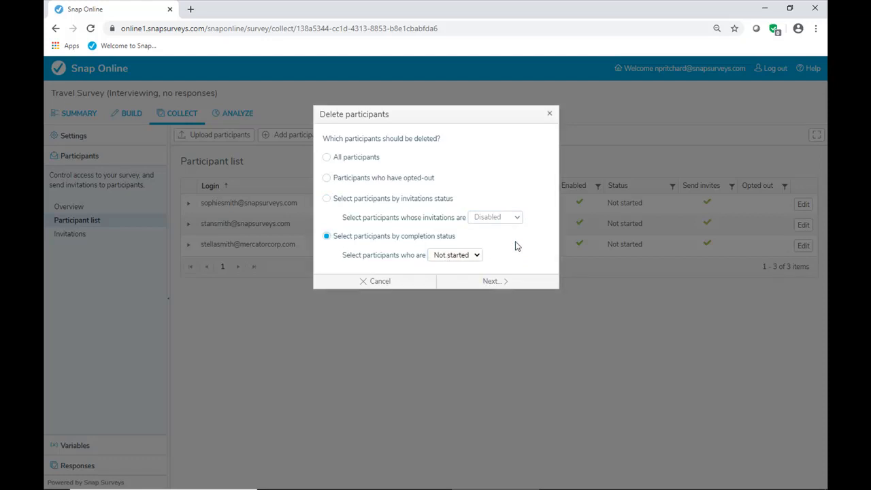
{"action": "left_click", "coordinate": [379, 281]}
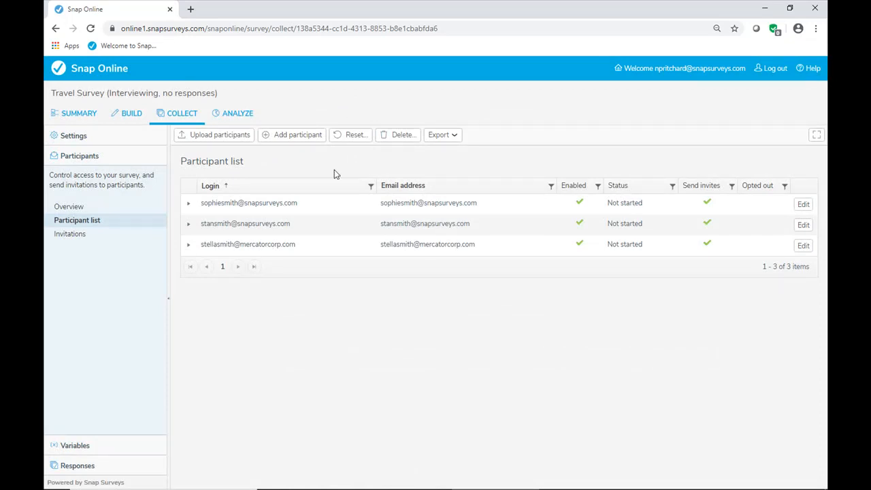
- Check the criteria for resetting participants and cancel the reset
{"action": "left_click", "coordinate": [349, 138]}
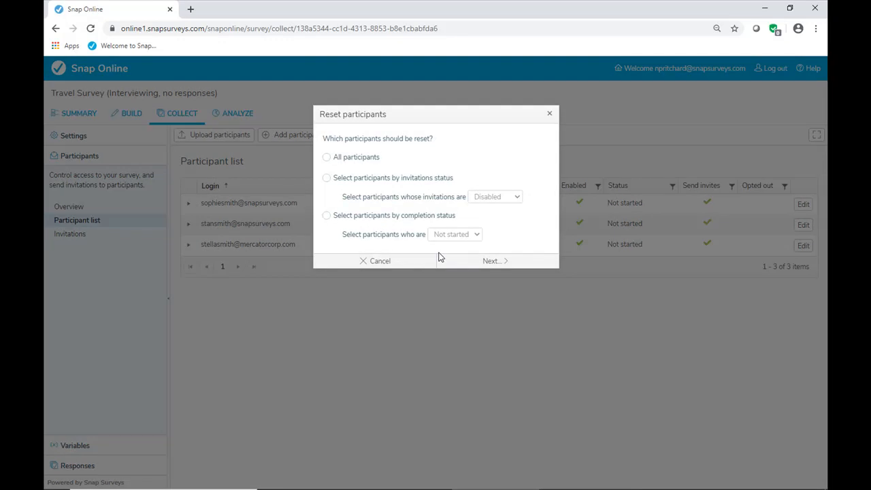
{"action": "left_click", "coordinate": [401, 263]}
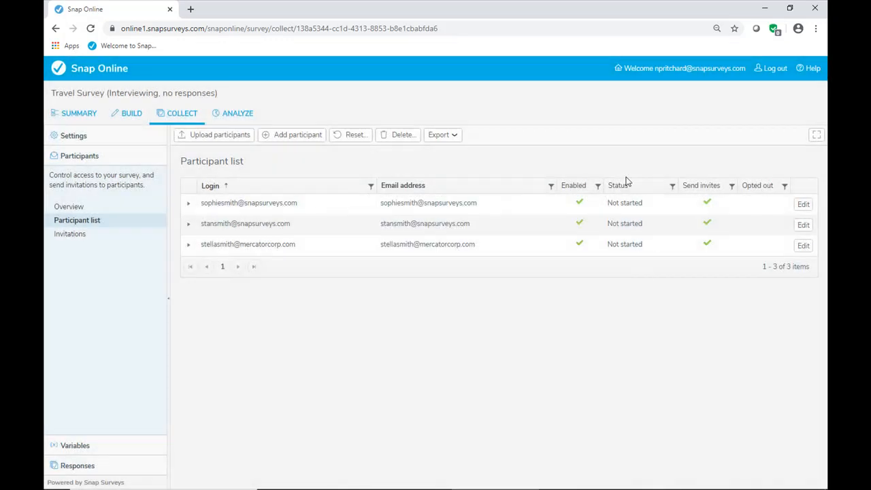
- Start adding a participant, entering the participant's email address as both the login and the email address
{"action": "left_click", "coordinate": [304, 136]}
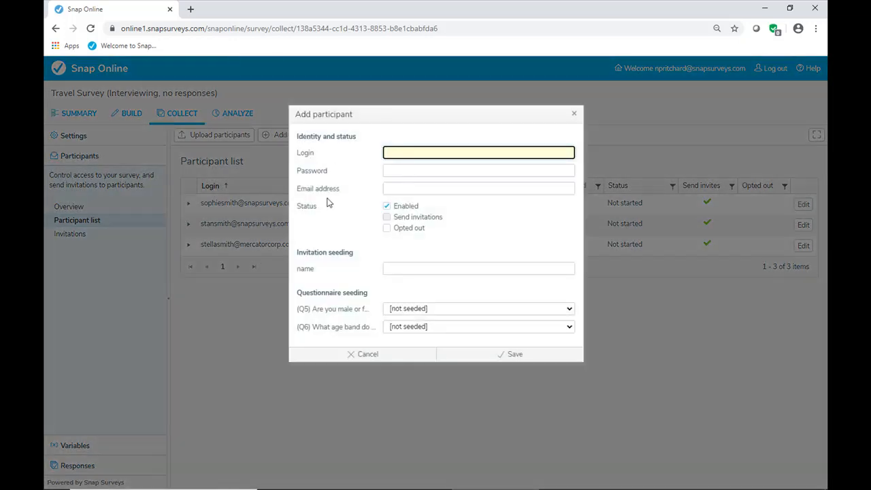
{"action": "key", "text": "Tab"}
{"action": "key", "text": "Tab"}
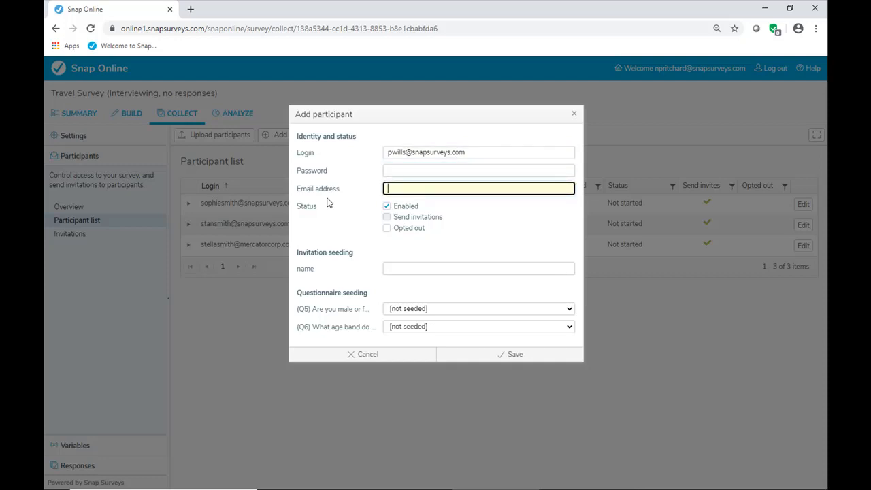
{"action": "key", "text": "shift+Tab"}
{"action": "key", "text": "shift+Tab"}
{"action": "key", "text": "ctrl+c"}
{"action": "key", "text": "Tab"}
{"action": "key", "text": "Tab"}
{"action": "key", "text": "ctrl+v"}
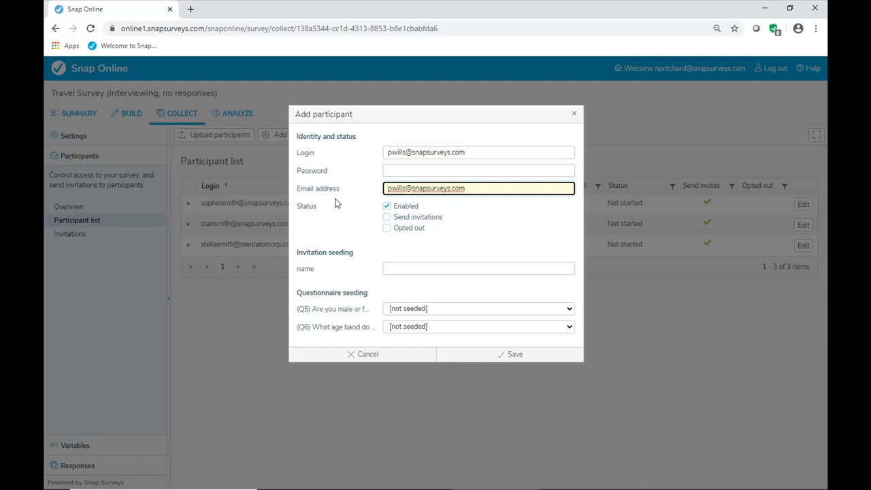
- Enable sending invitations, enter the participant's first name, seed Q5 as Male and Q6 as 40 - 59, and save the participant
{"action": "left_click", "coordinate": [386, 216]}
{"action": "left_click", "coordinate": [406, 269]}
{"action": "type", "text": "Pete"}
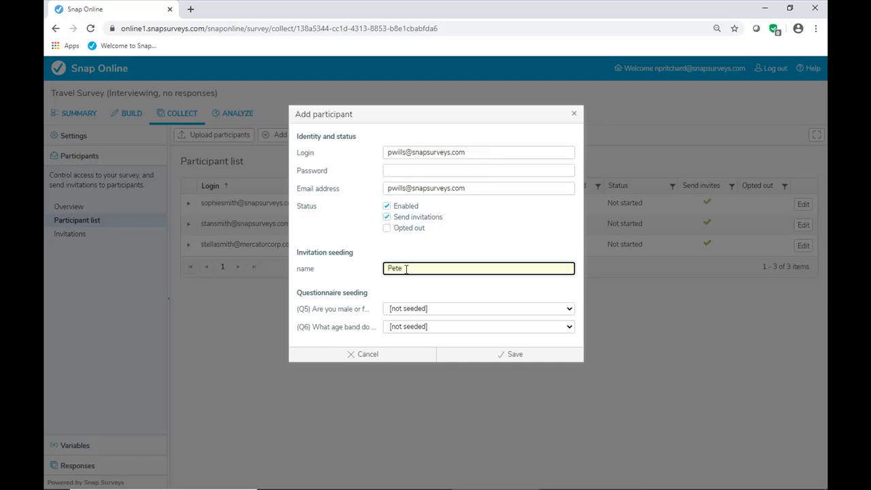
{"action": "left_click", "coordinate": [564, 313]}
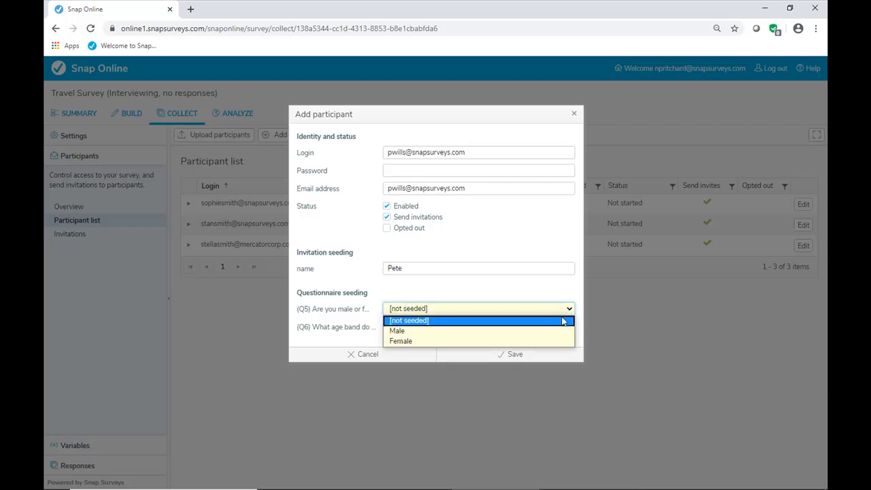
{"action": "left_click", "coordinate": [561, 330]}
{"action": "left_click", "coordinate": [569, 327]}
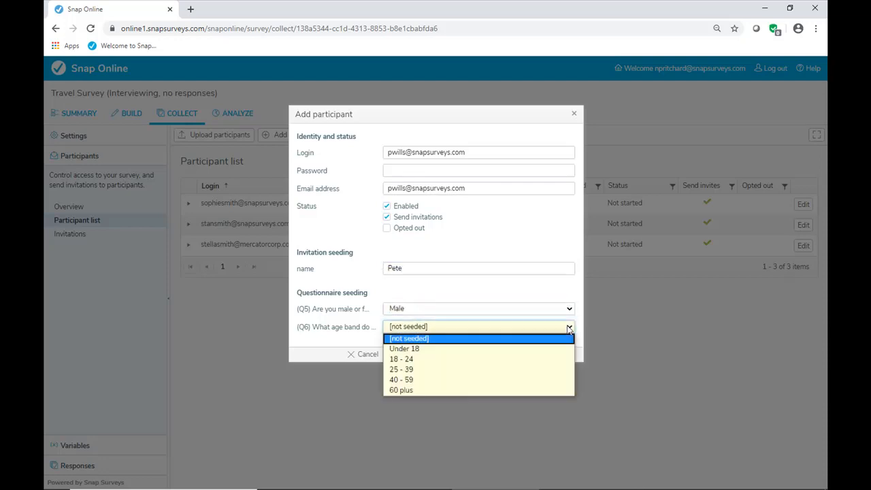
{"action": "left_click", "coordinate": [550, 380]}
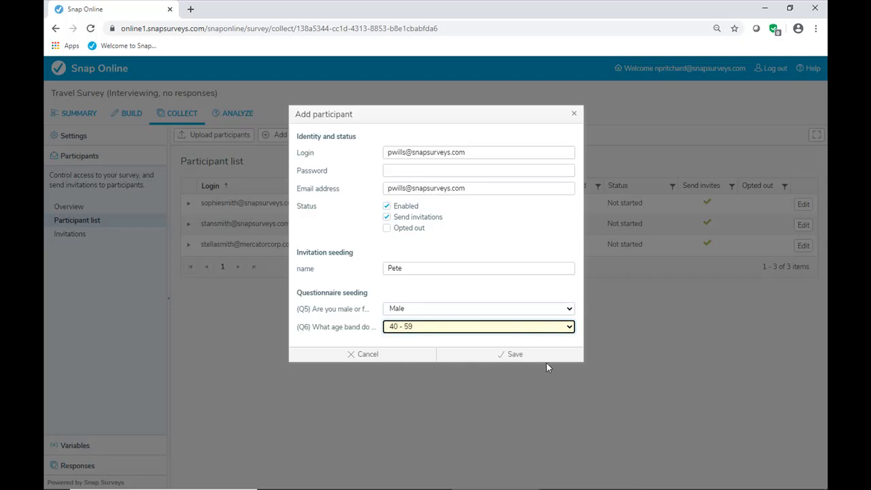
{"action": "left_click", "coordinate": [515, 353]}
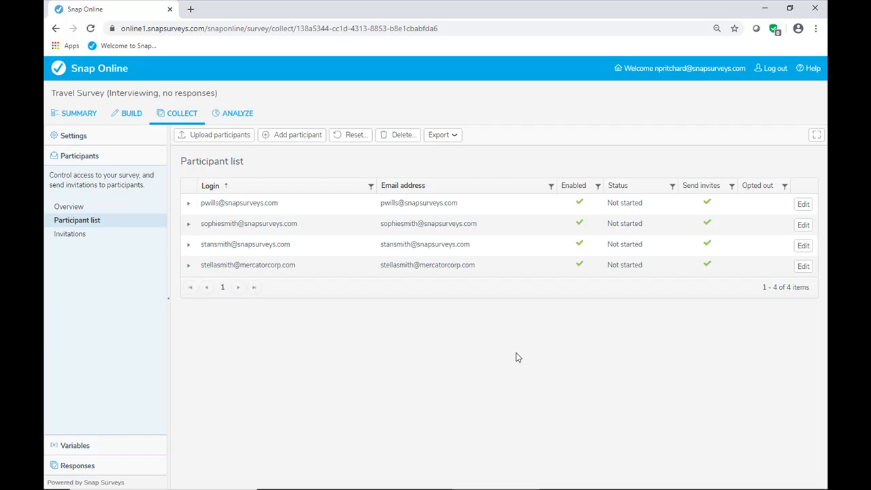
- Add an initial invitation with 0 days to wait before sending and the subject "Conference Travel Survey"
{"action": "left_click", "coordinate": [79, 238]}
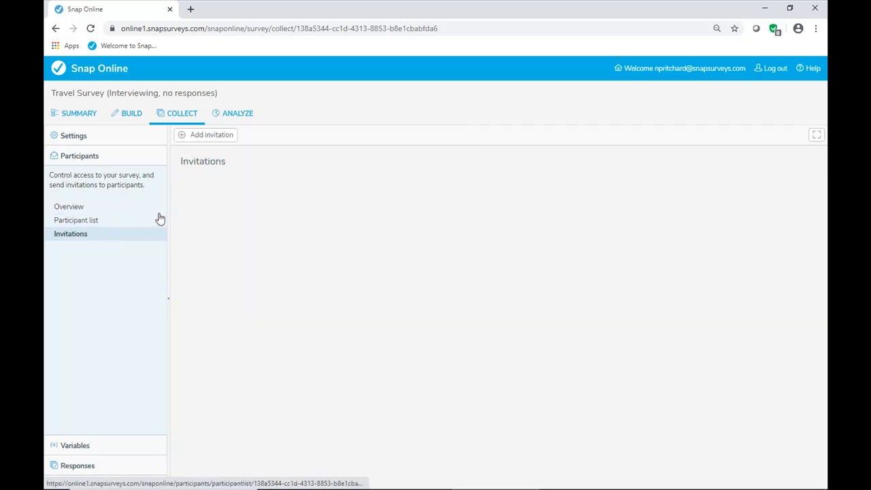
{"action": "left_click", "coordinate": [206, 136]}
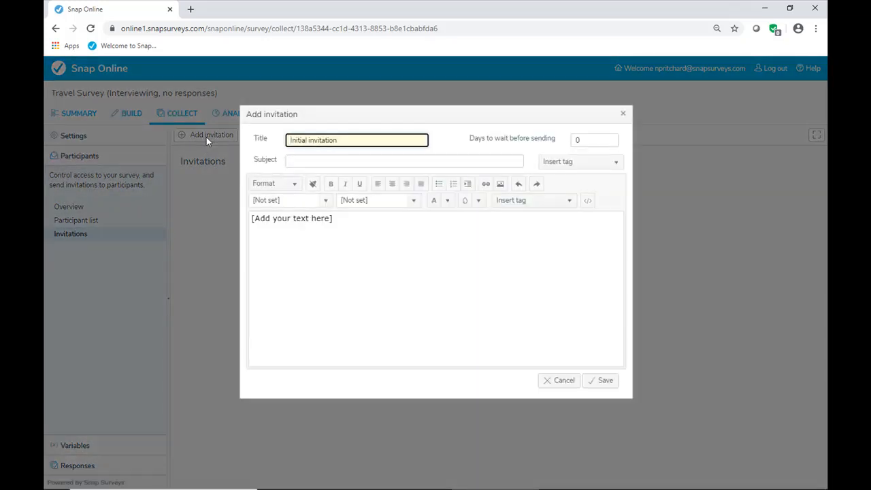
{"action": "left_click", "coordinate": [594, 140]}
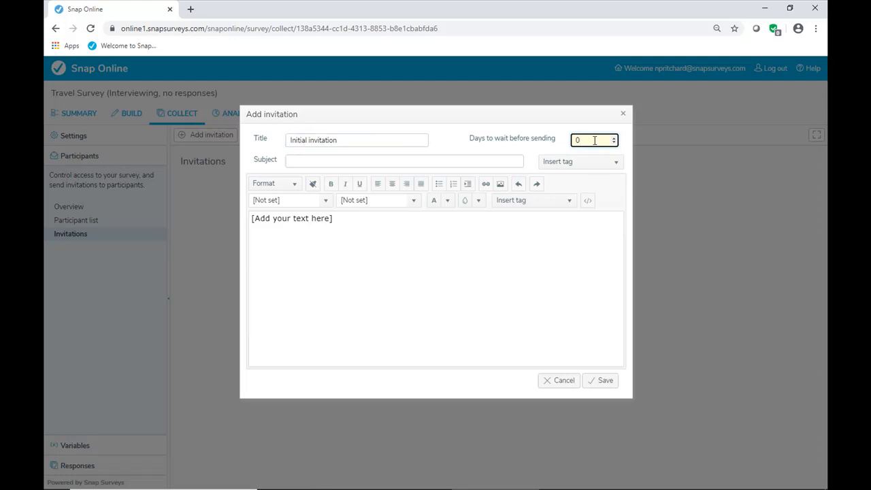
{"action": "left_click", "coordinate": [363, 163]}
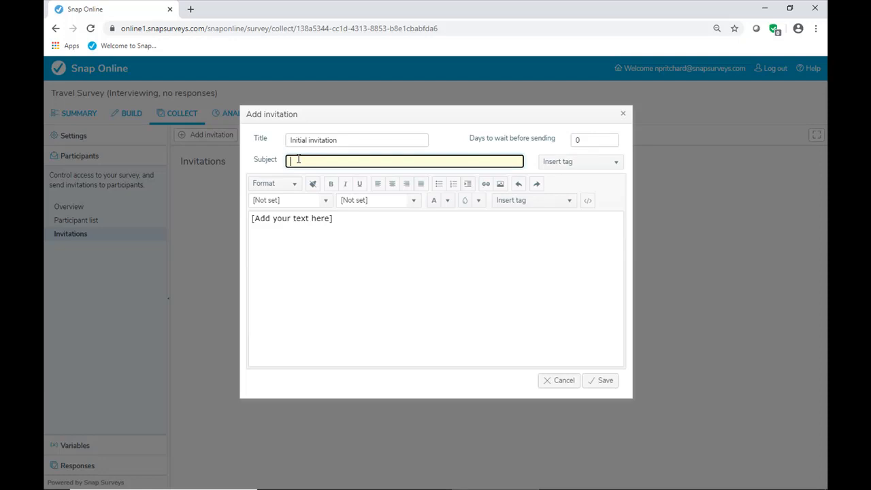
{"action": "type", "text": "Conference Travel Survey"}
- Replace the placeholder message text with the greeting "Hi" followed by the name tag
{"action": "left_click_drag", "start_coordinate": [336, 219], "coordinate": [141, 220]}
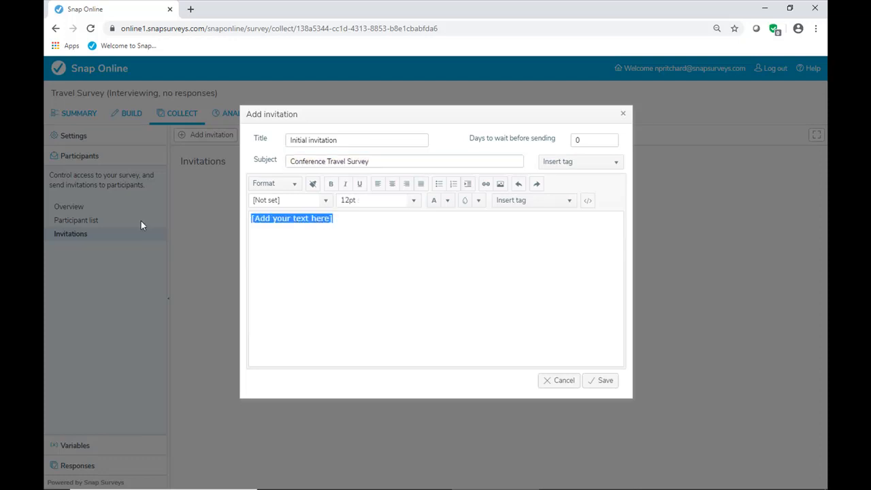
{"action": "type", "text": "Hi"}
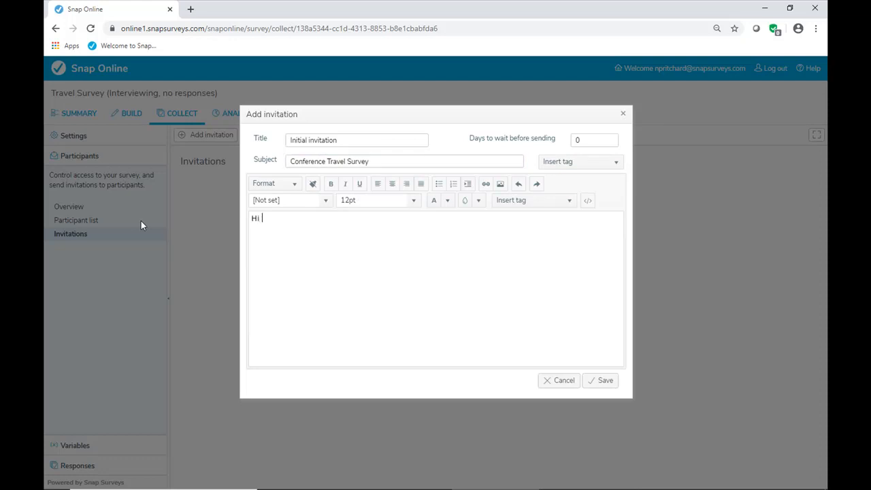
{"action": "left_click", "coordinate": [569, 201]}
{"action": "left_click_drag", "start_coordinate": [572, 240], "coordinate": [571, 286]}
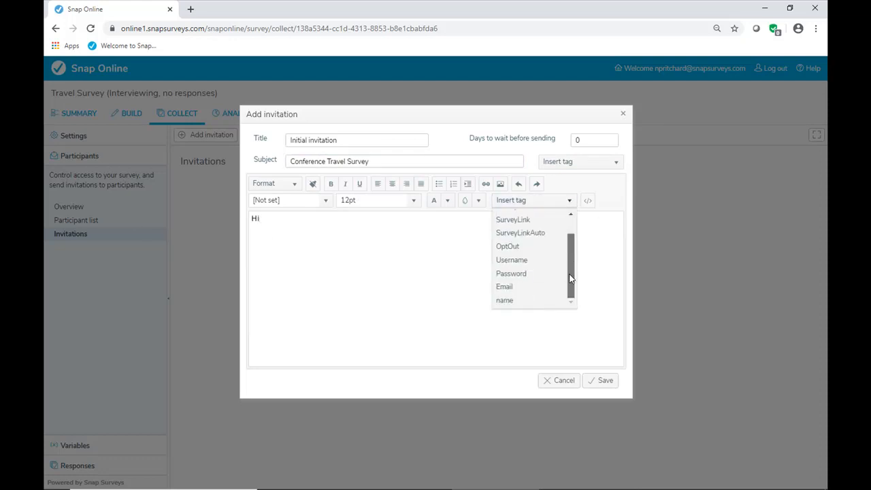
{"action": "left_click", "coordinate": [516, 302]}
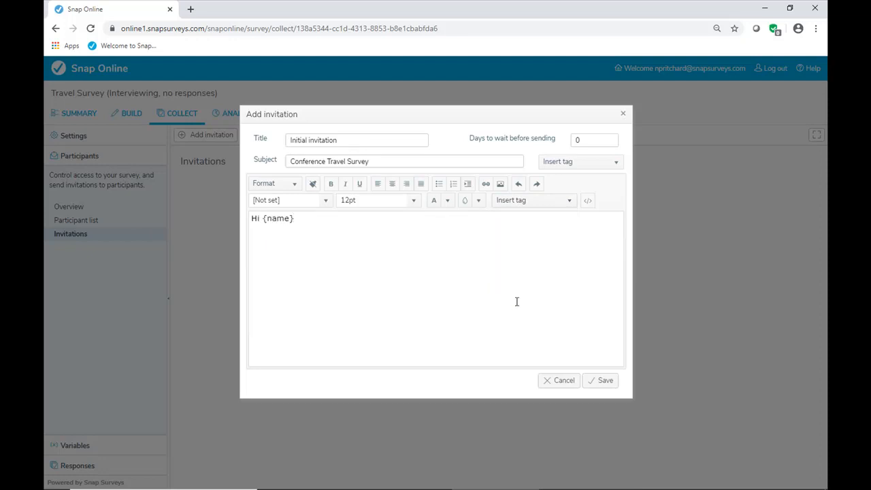
- Add a comma to the greeting, then the line "Please tell us about your survey using the link:" and the SurveyLinkAuto tag below it
{"action": "type", "text": ","}
{"action": "key", "text": "Return"}
{"action": "type", "text": "Please tell us about your survey using the link:"}
{"action": "key", "text": "Return"}
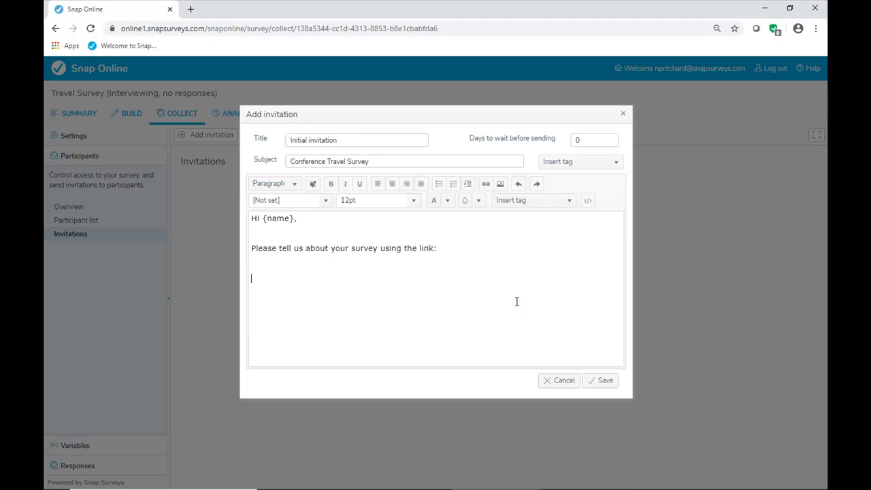
{"action": "left_click", "coordinate": [567, 206]}
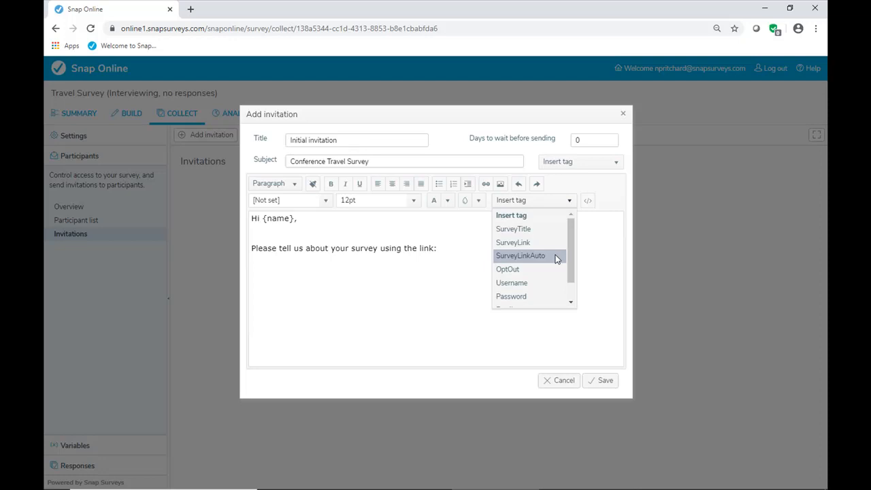
{"action": "left_click", "coordinate": [520, 256]}
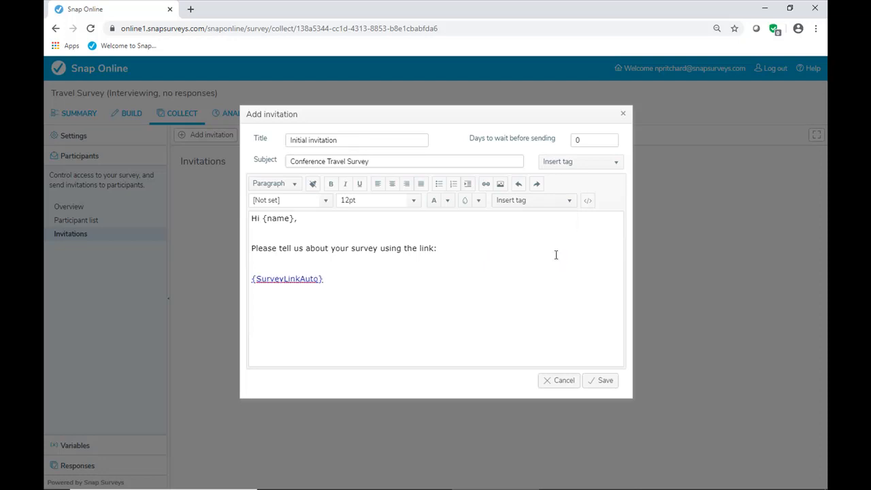
- Close the message with the lines "Thank you for your time" and "The Conference Team", and save the invitation
{"action": "type", "text": "Thank you for your time"}
{"action": "key", "text": "Return"}
{"action": "key", "text": "Return"}
{"action": "type", "text": "The Conference Team"}
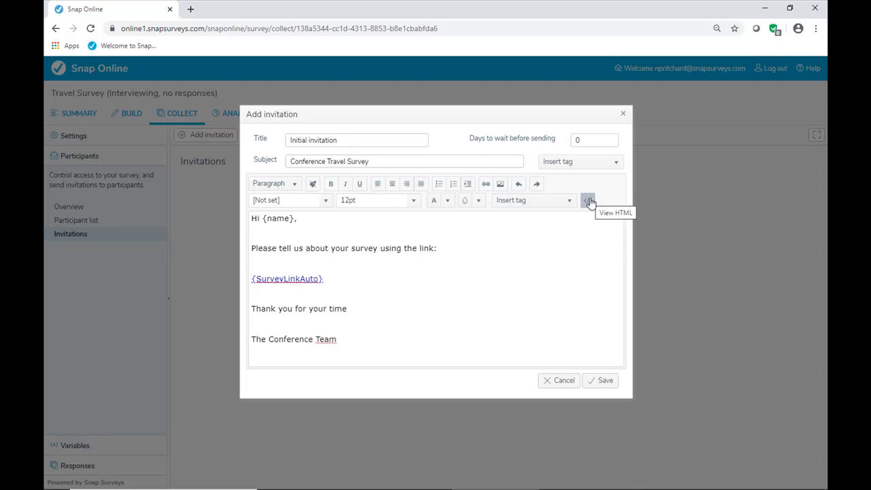
{"action": "left_click", "coordinate": [605, 383]}
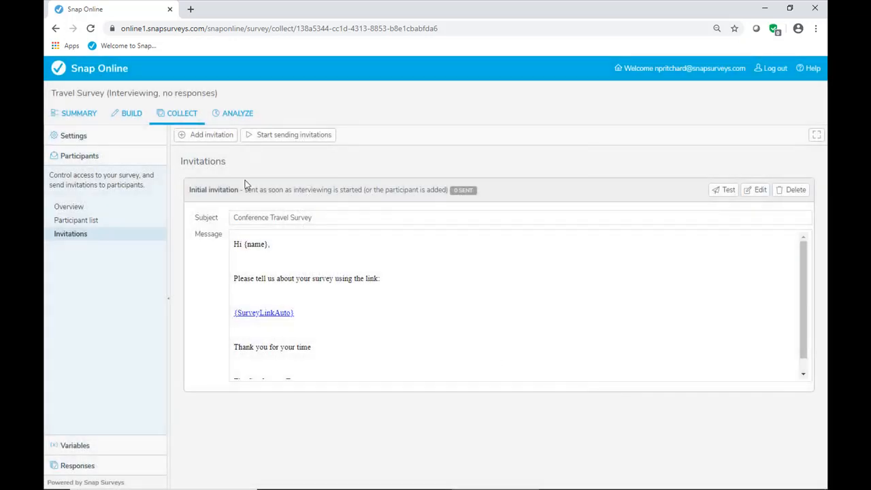
- Check the default title and waiting period offered for a reminder invitation, and cancel it
{"action": "left_click", "coordinate": [210, 135]}
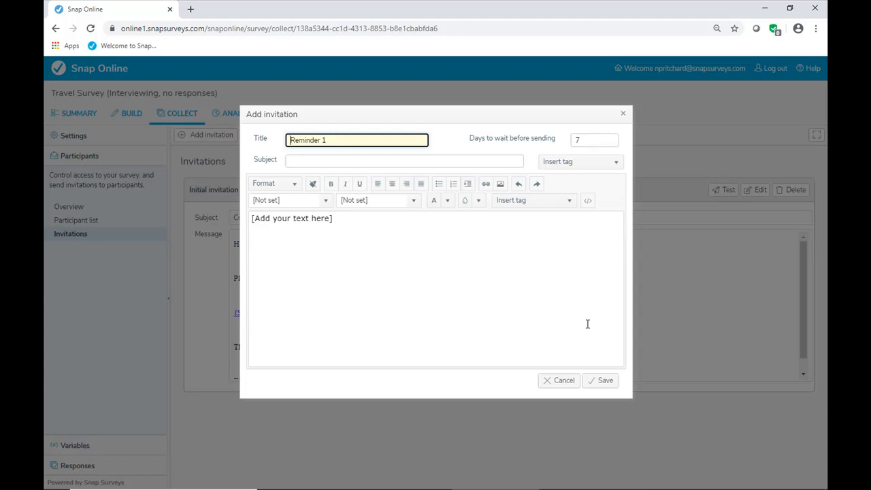
{"action": "left_click", "coordinate": [564, 382]}
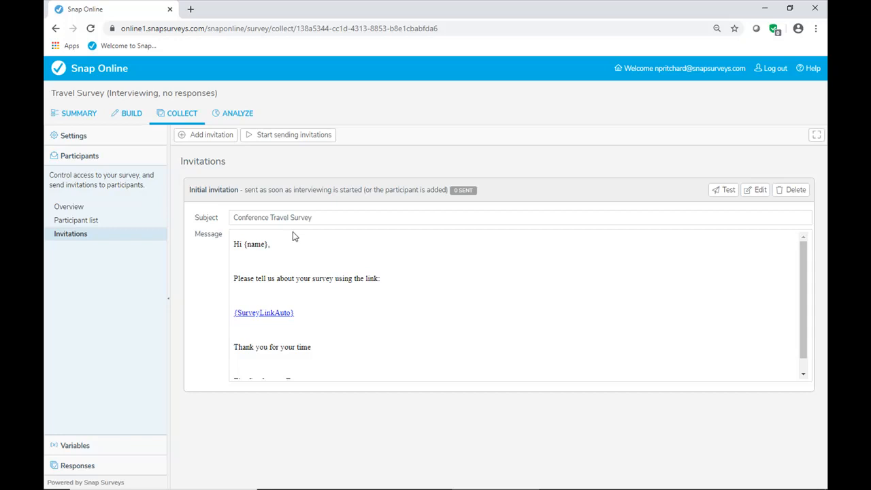
- Send a test email of the initial invitation to the prefilled address and dismiss the confirmation
{"action": "left_click", "coordinate": [728, 196]}
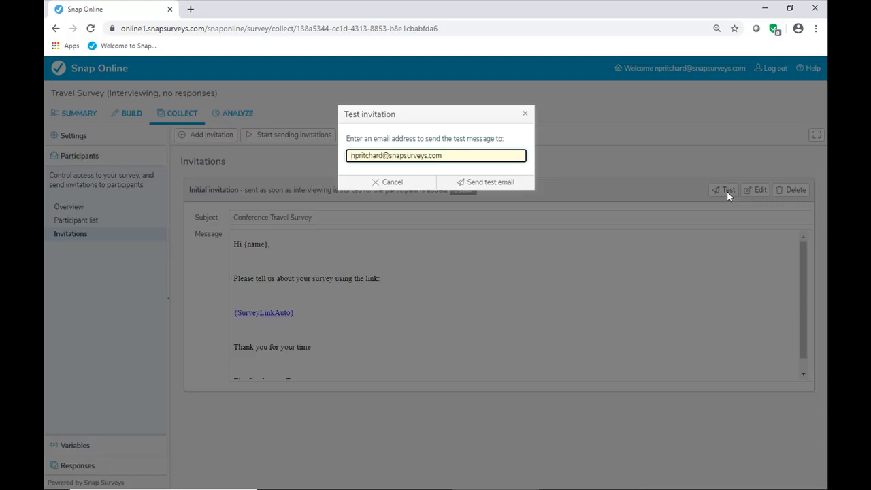
{"action": "left_click", "coordinate": [489, 185]}
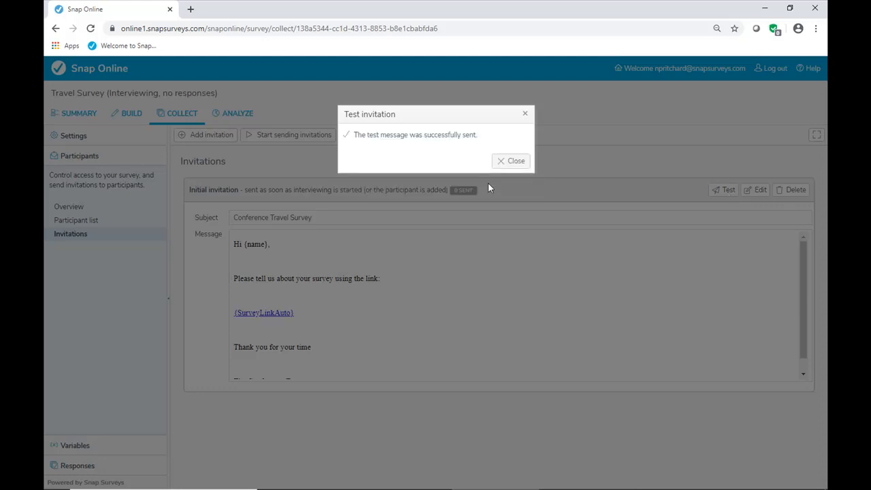
{"action": "left_click", "coordinate": [497, 163]}
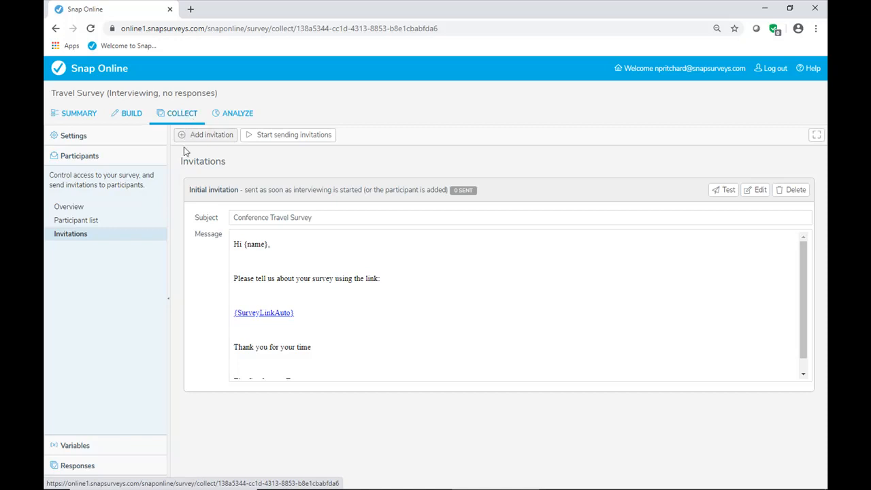
- Review the sender name, reply forwarding and stop conditions in the participants' invitation settings, and save the settings
{"action": "left_click", "coordinate": [71, 208]}
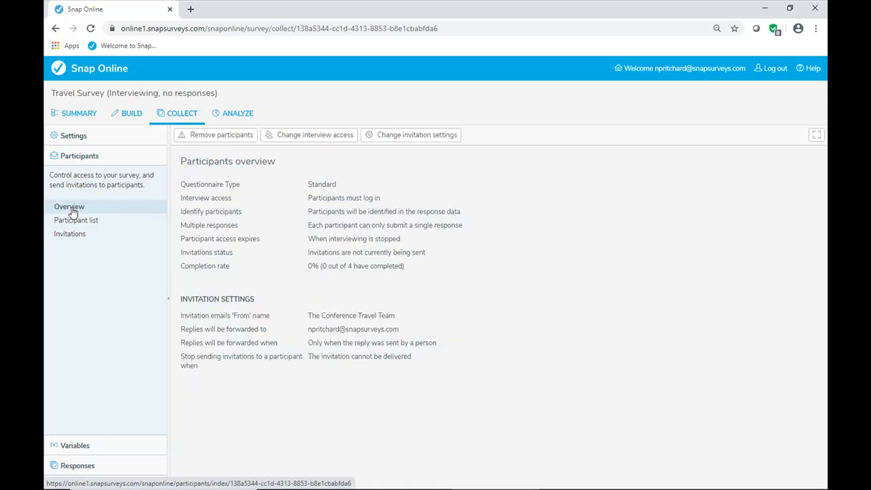
{"action": "left_click", "coordinate": [431, 138]}
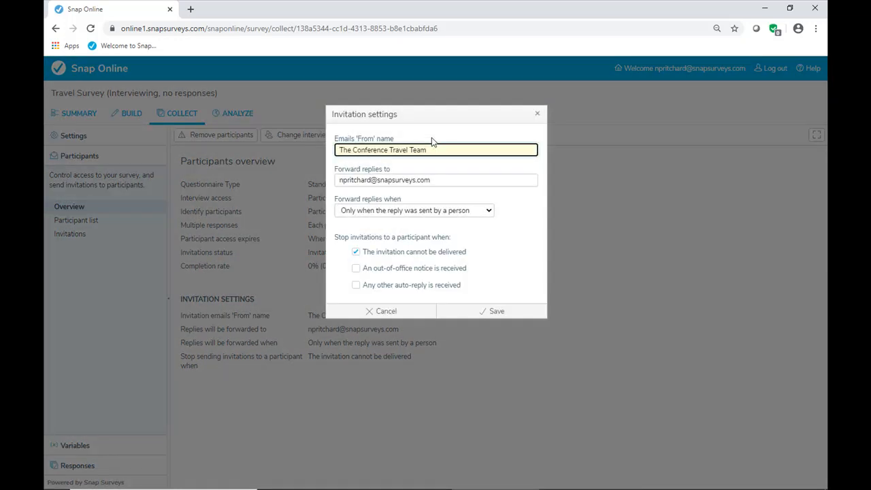
{"action": "left_click", "coordinate": [451, 178]}
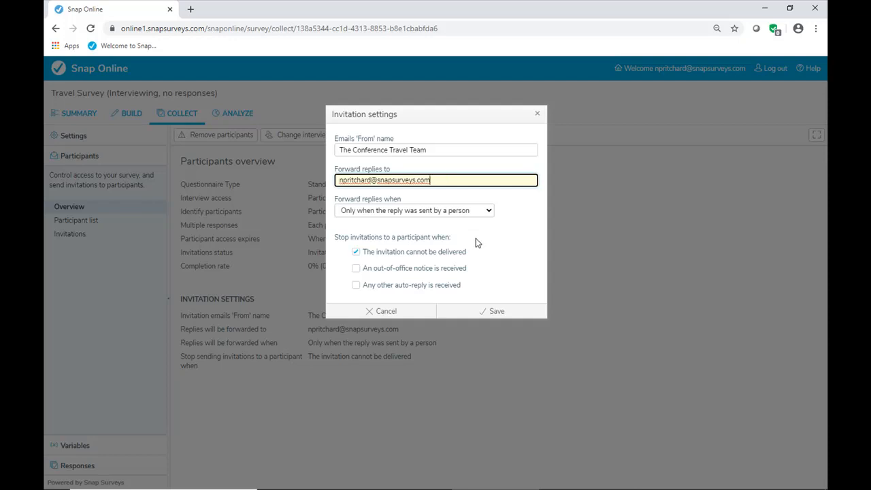
{"action": "left_click", "coordinate": [459, 315]}
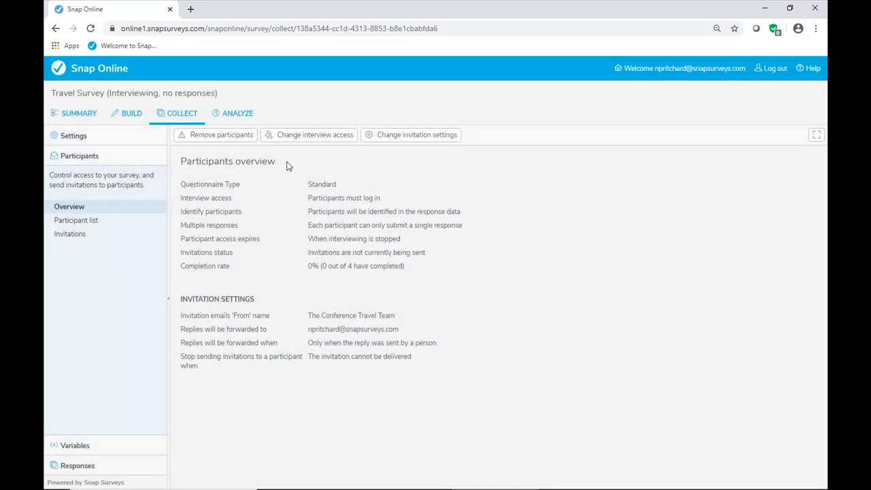
- Examine the interview access options for multiple responses and a limited time to respond, and cancel without saving
{"action": "left_click", "coordinate": [330, 138]}
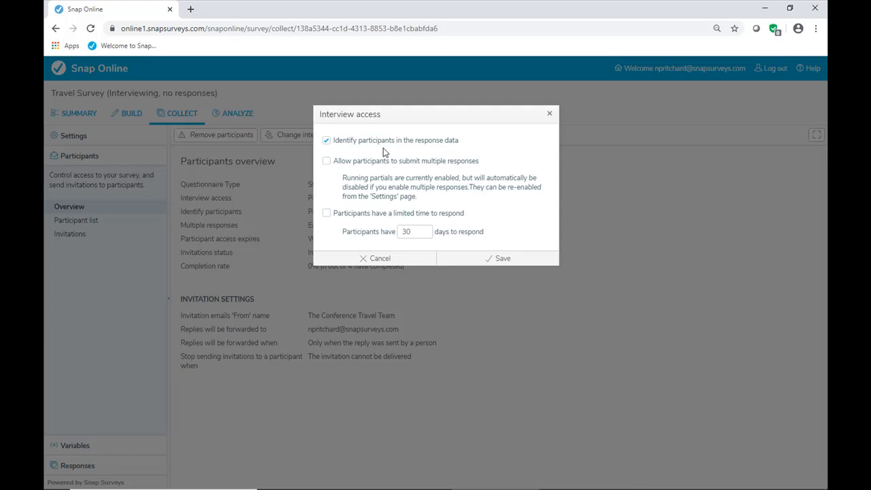
{"action": "left_click", "coordinate": [327, 162]}
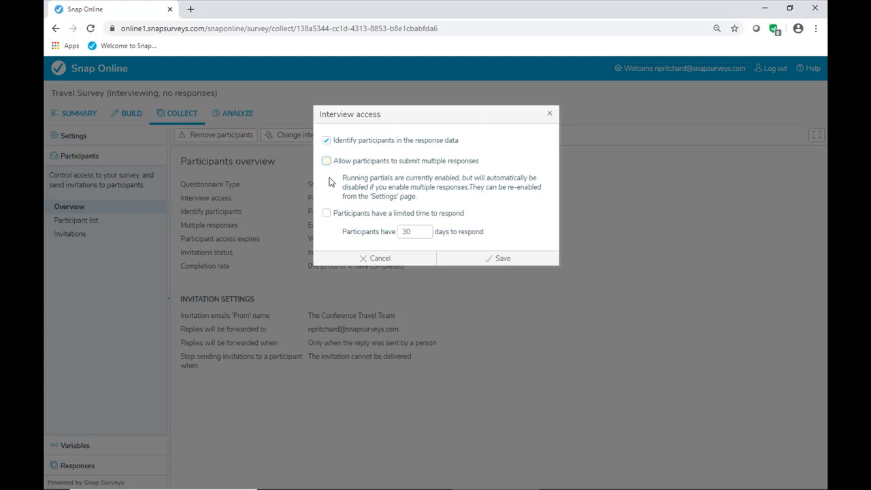
{"action": "left_click", "coordinate": [327, 213]}
{"action": "left_click_drag", "start_coordinate": [414, 232], "coordinate": [389, 242]}
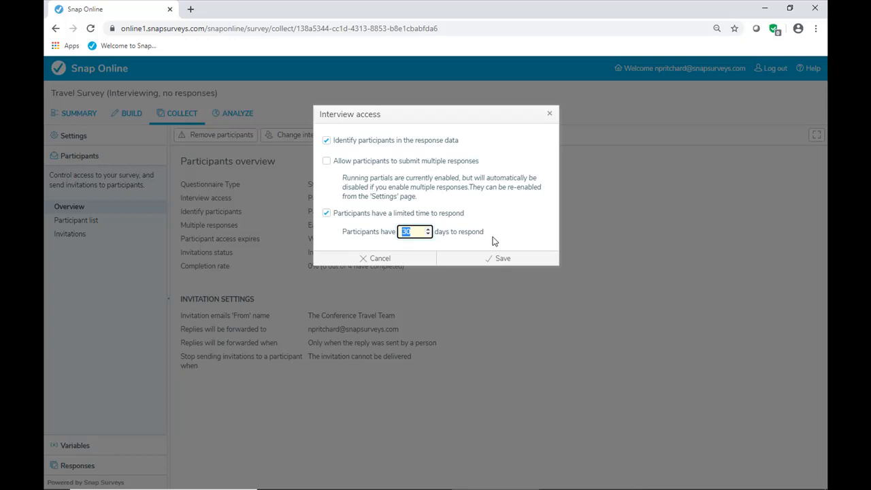
{"action": "left_click", "coordinate": [327, 213]}
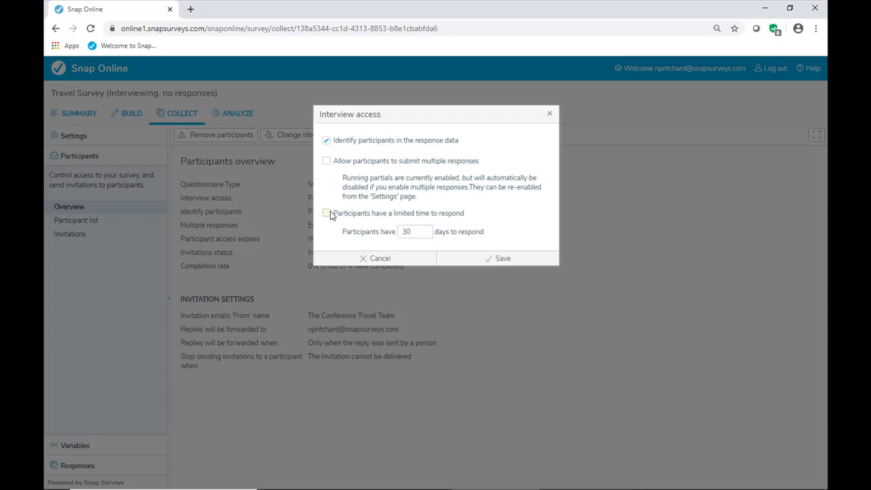
{"action": "left_click", "coordinate": [357, 259]}
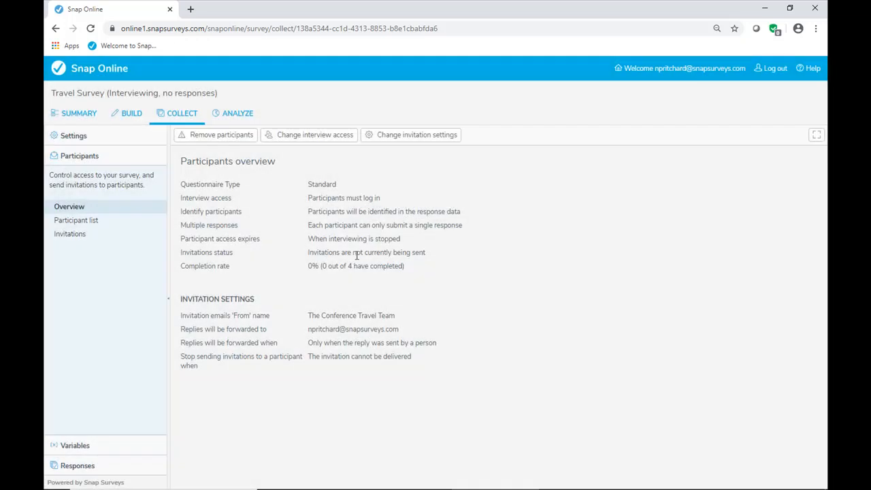